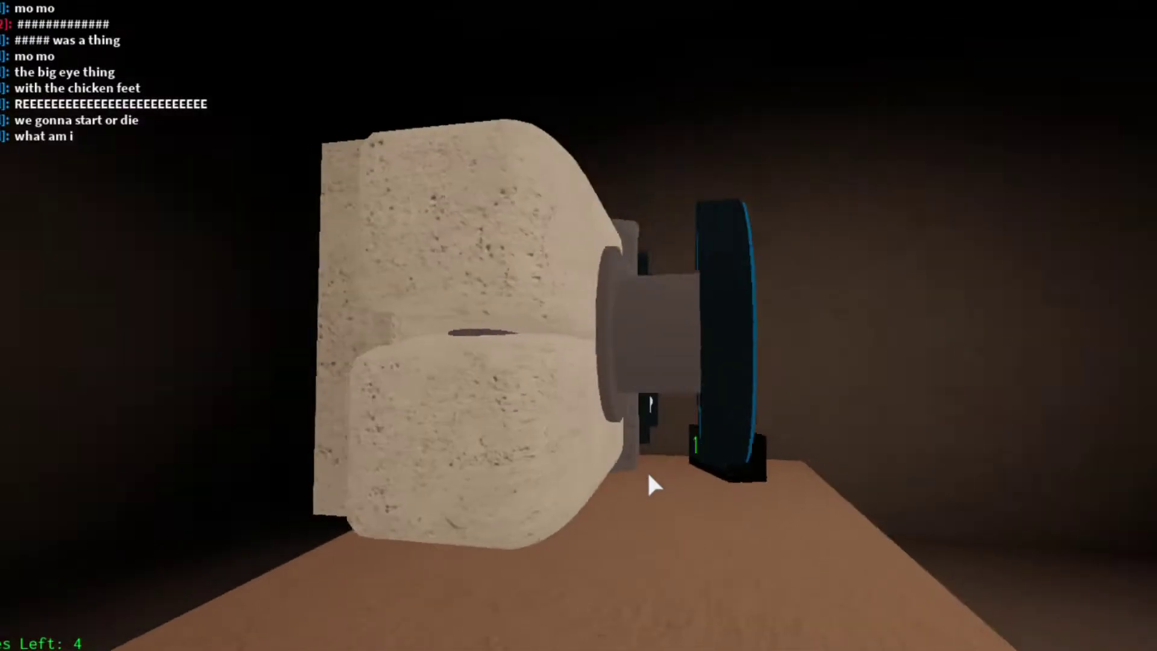
scroll(640, 483, "up", 3)
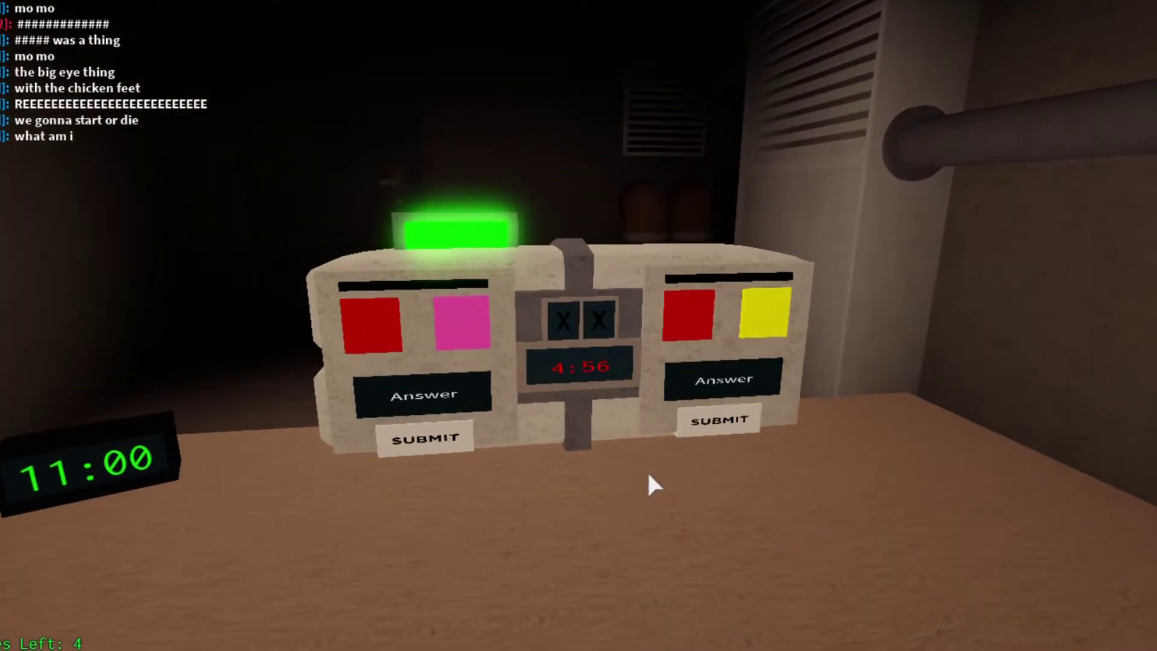
scroll(647, 470, "up", 3)
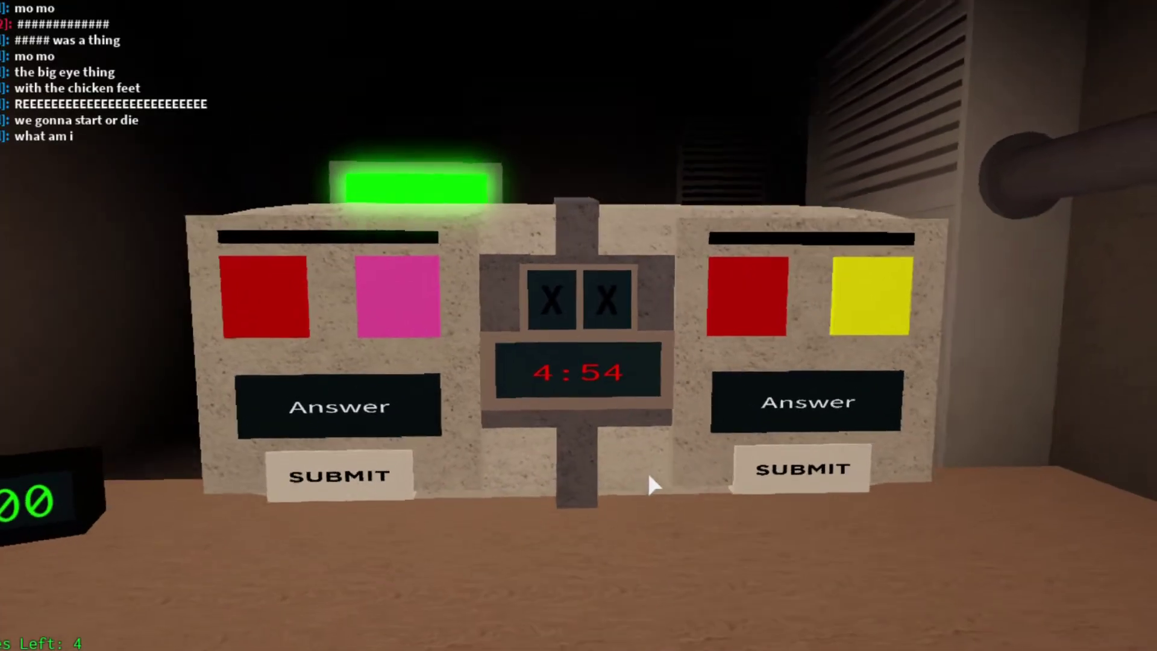
scroll(646, 470, "down", 3)
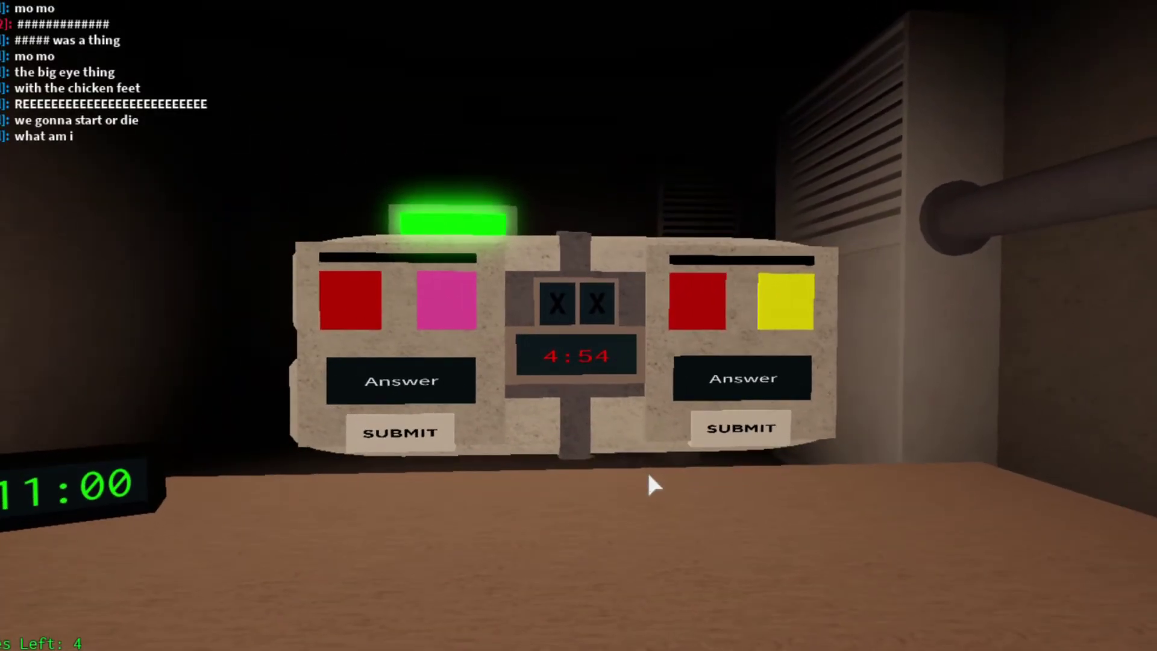
scroll(641, 481, "up", 2)
scroll(665, 549, "down", 3)
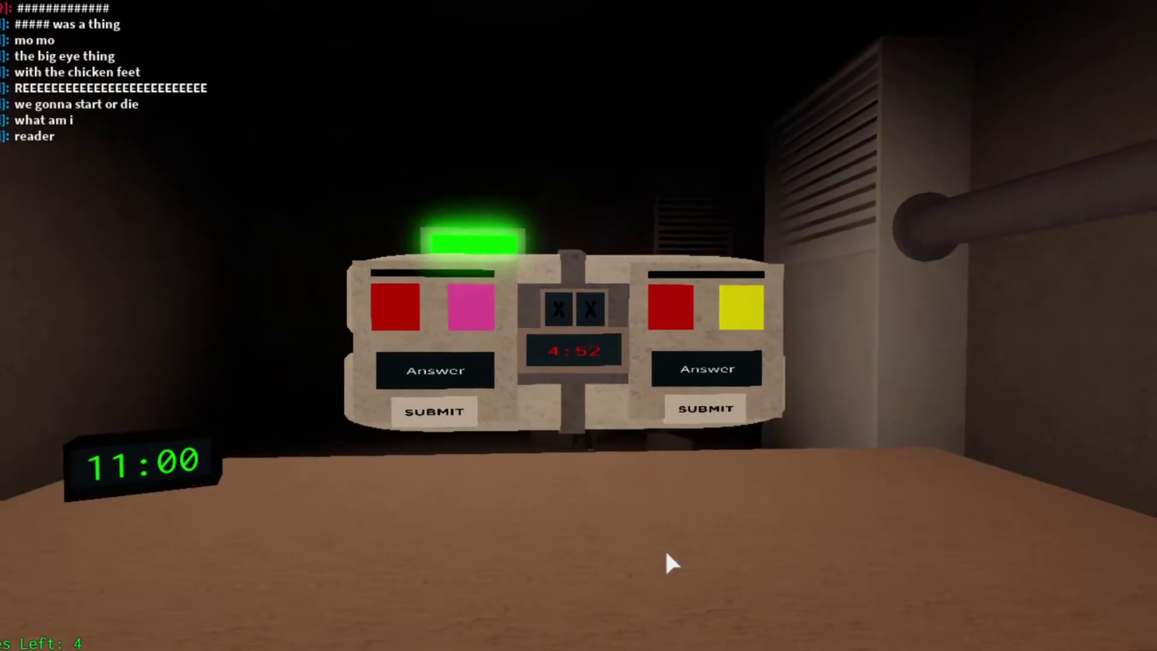
scroll(664, 548, "up", 3)
scroll(665, 549, "up", 5)
Turn to the bomb's front and submit 7 as the left tiles answer
left_click_drag(563, 326, 579, 325)
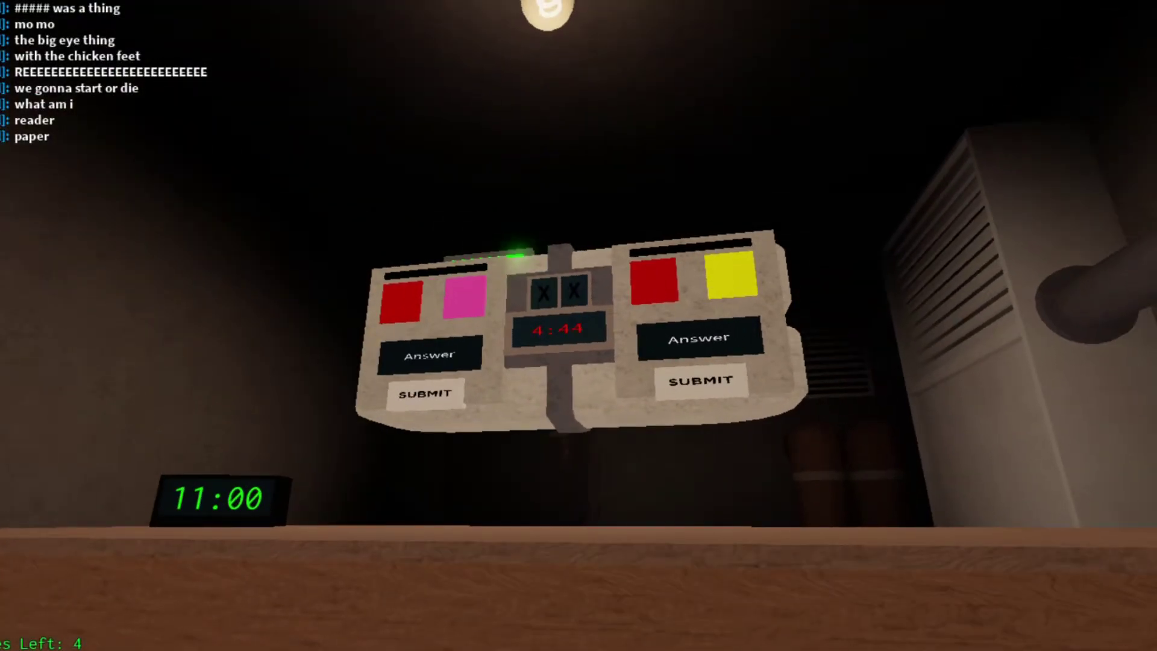
scroll(578, 326, "down", 3)
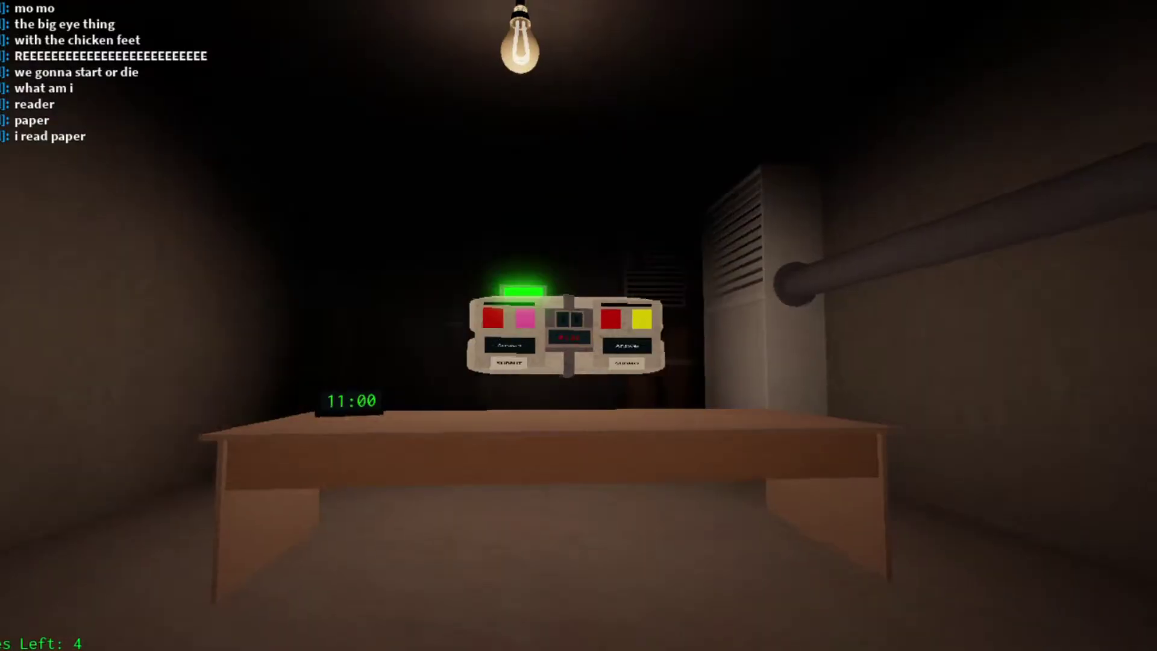
left_click_drag(578, 325, 361, 326)
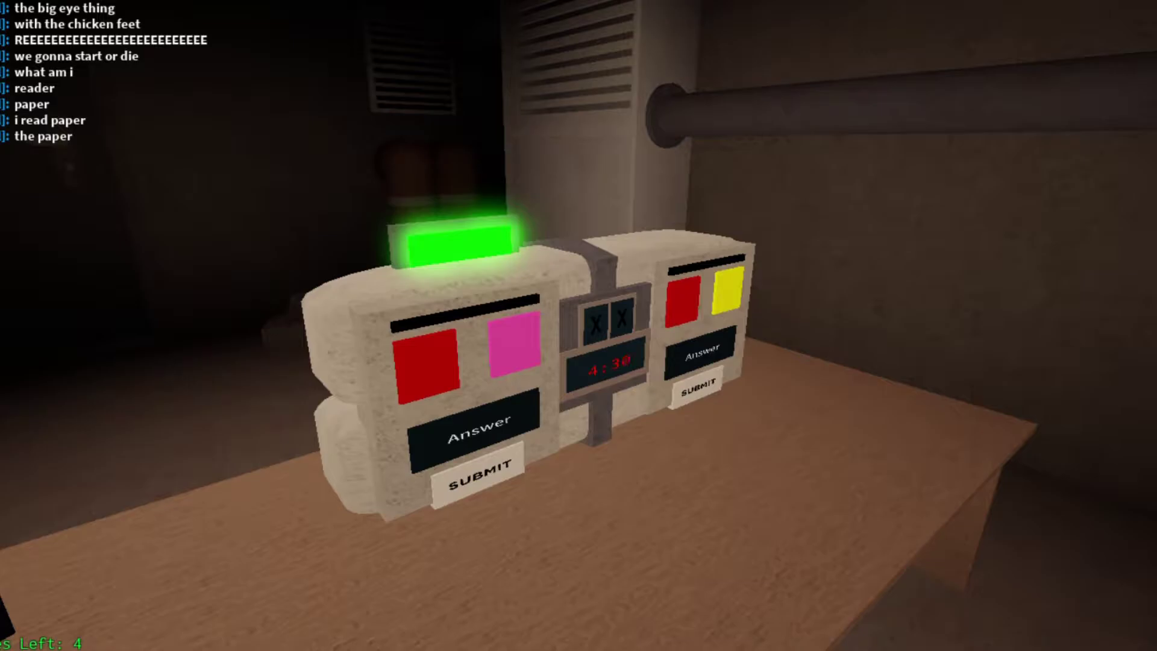
left_click_drag(579, 326, 452, 325)
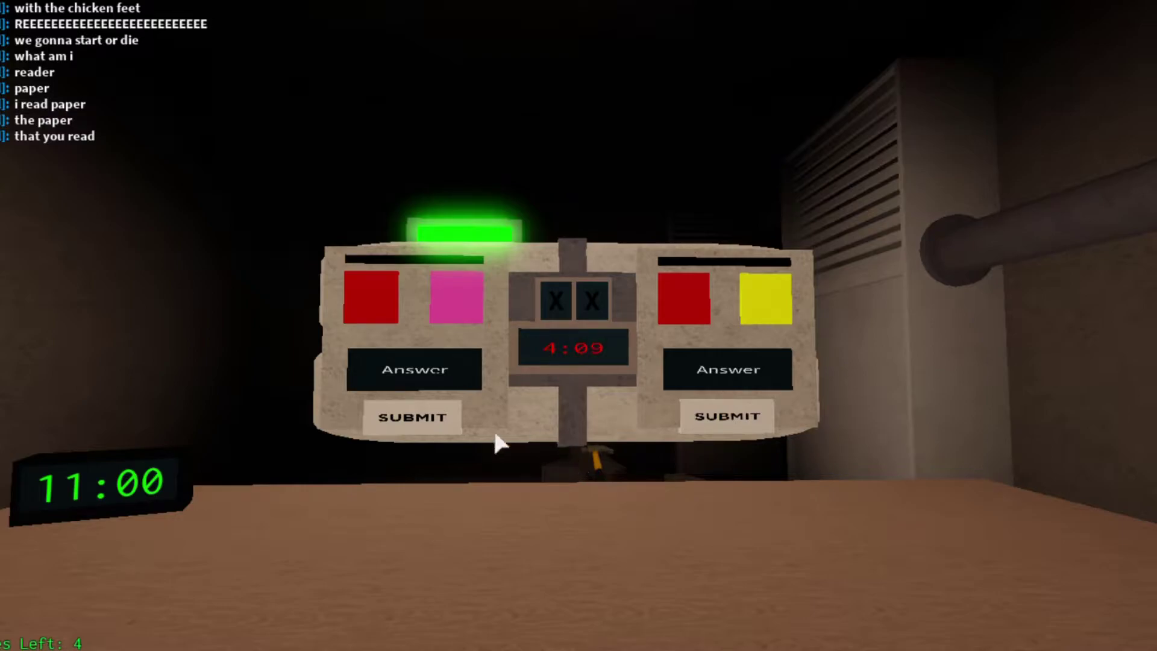
left_click(416, 370)
type("7")
left_click(412, 417)
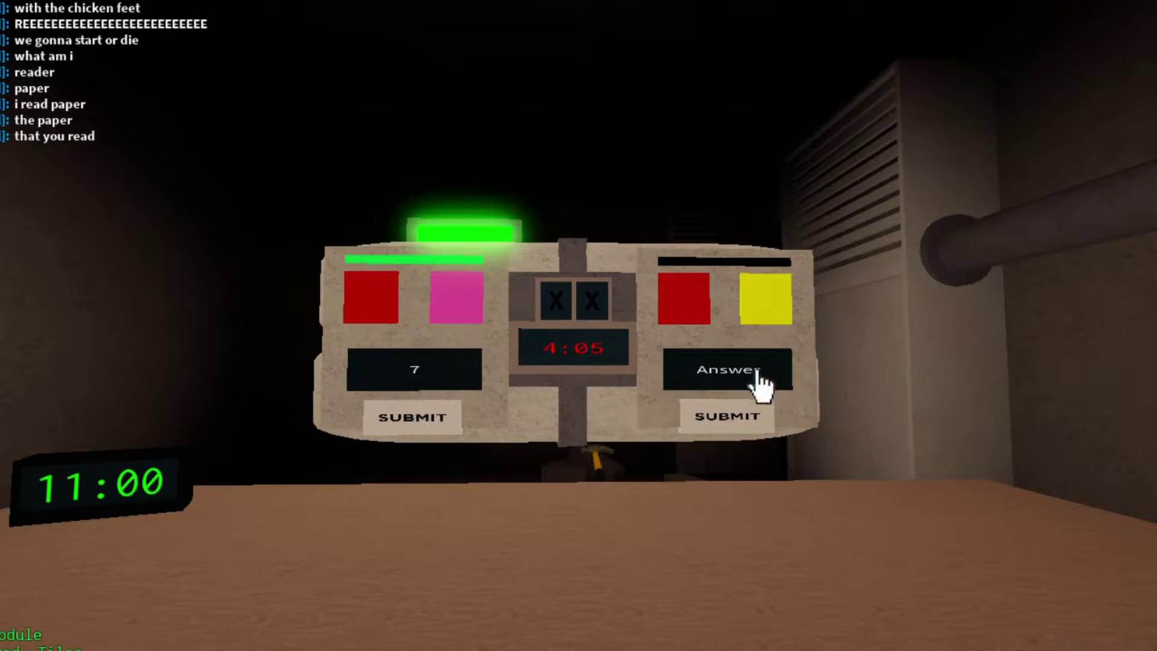
Submit 3 as the right tiles answer, then turn toward the wires and dial
left_click(732, 371)
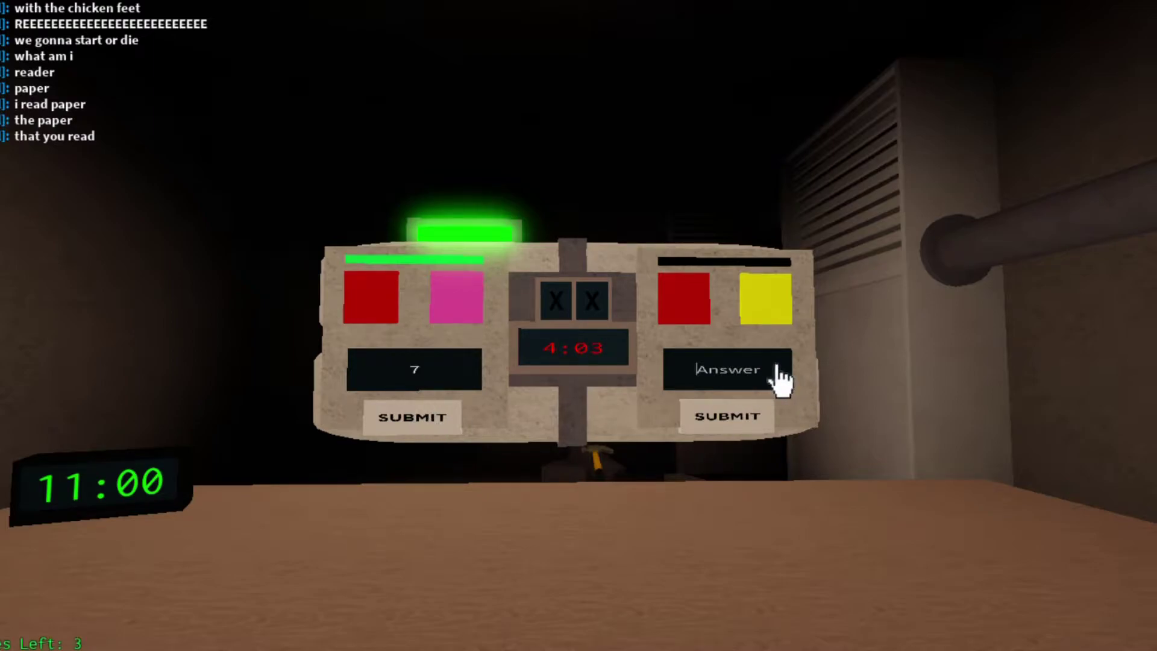
left_click(731, 363)
type("3")
left_click(727, 416)
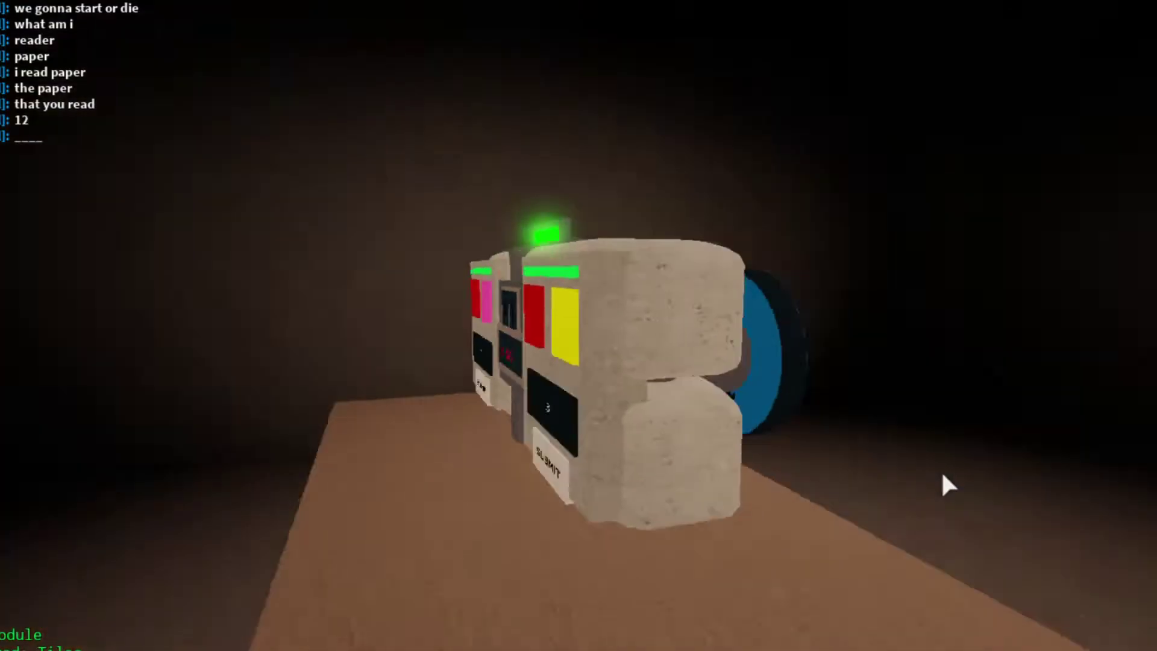
left_click_drag(940, 470, 941, 471)
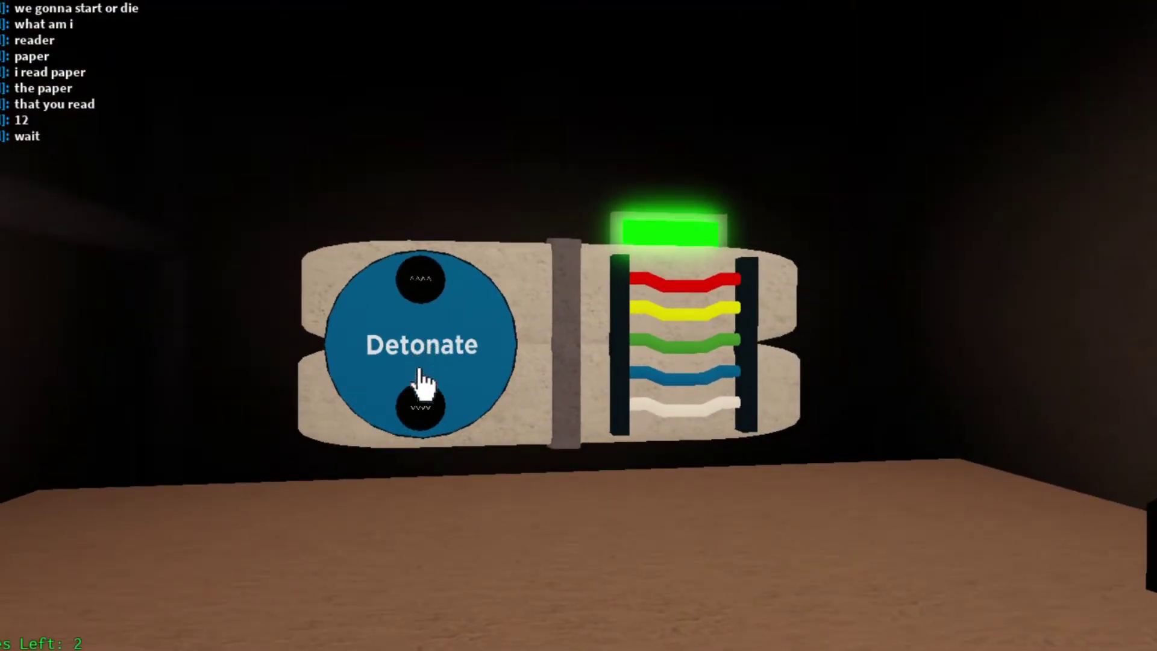
Press the Detonate dial to disarm it, then cut the yellow wire
left_click(423, 397)
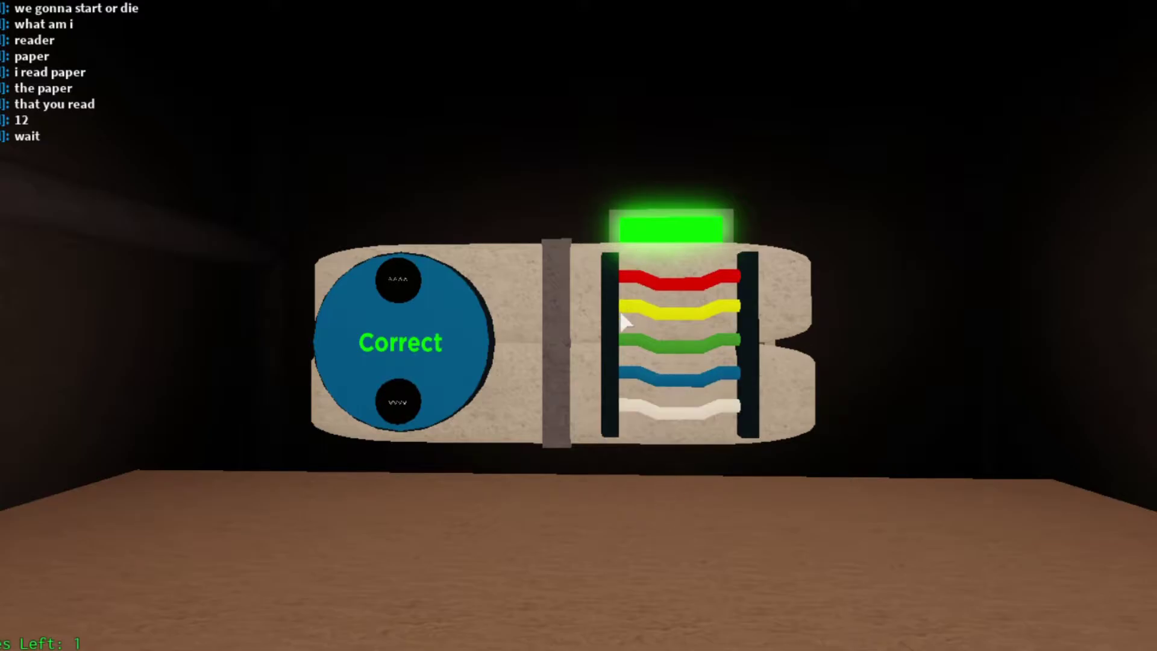
right_click(783, 445)
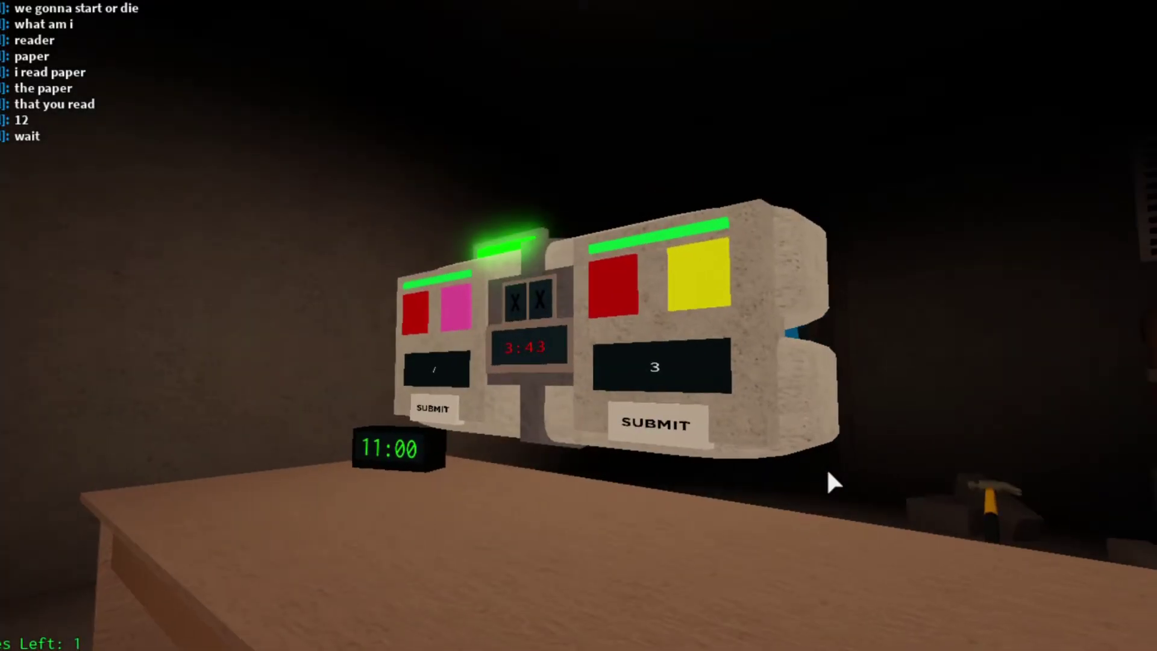
right_click(826, 467)
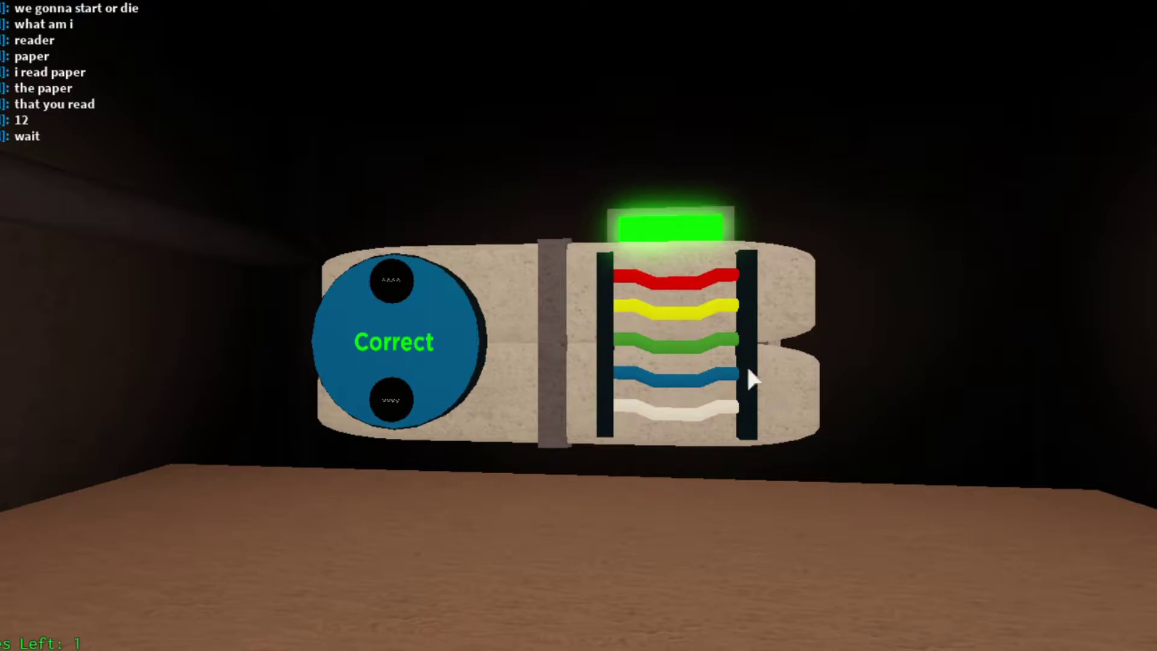
left_click(692, 318)
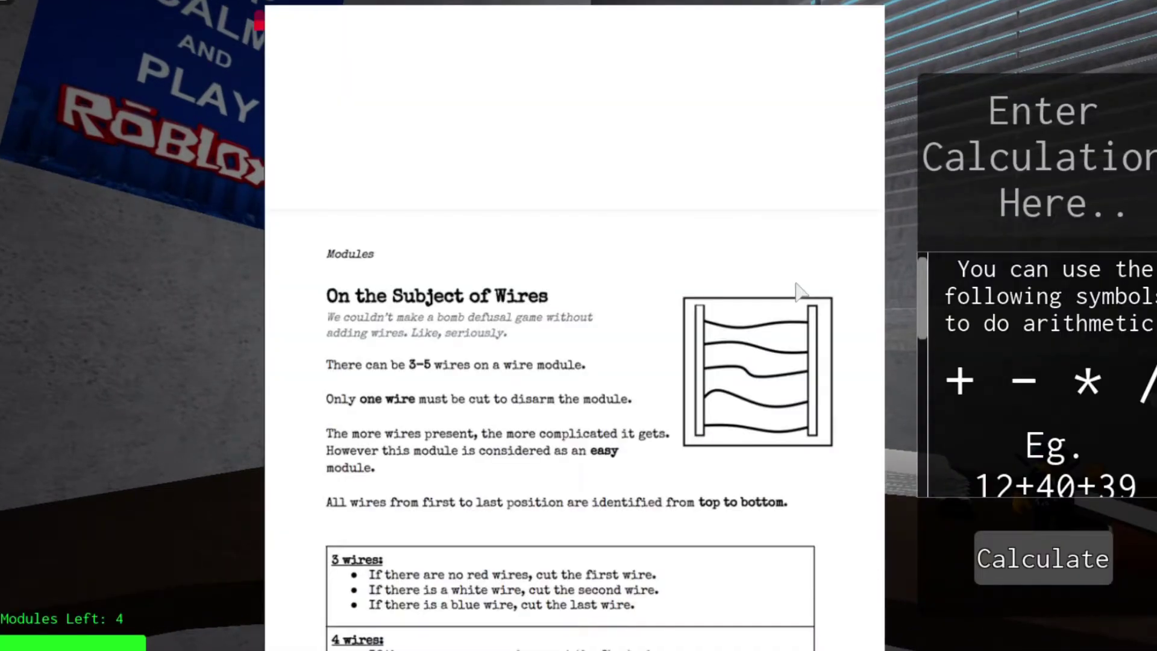
scroll(799, 292, "down", 5)
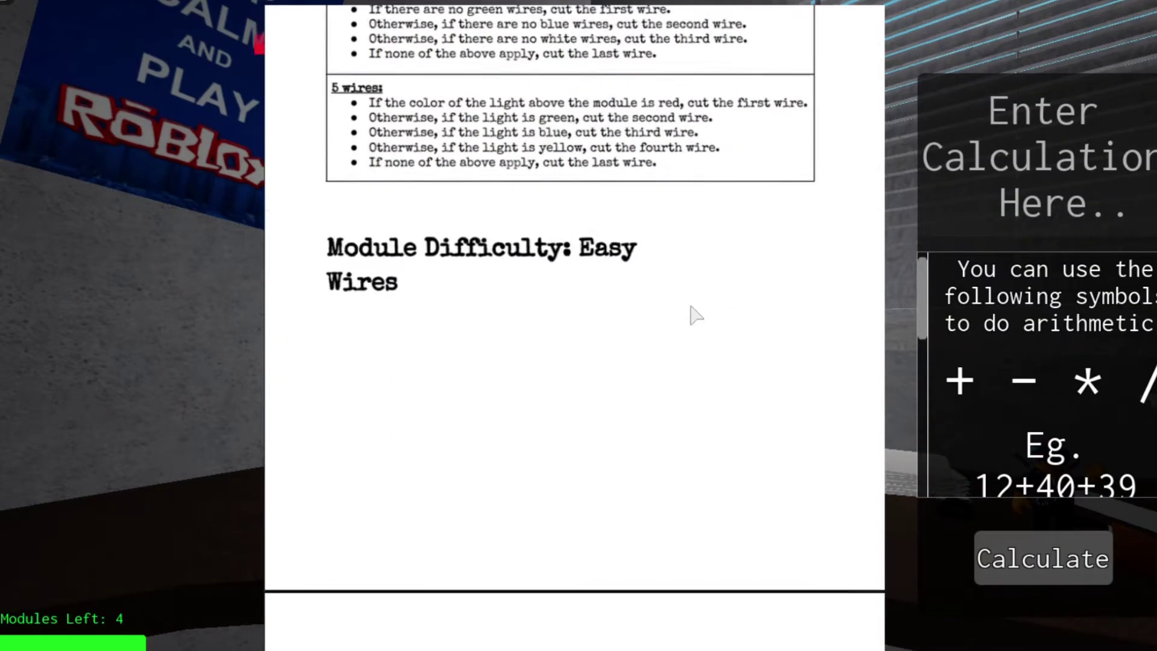
scroll(799, 307, "down", 5)
scroll(814, 327, "down", 5)
scroll(814, 326, "down", 5)
scroll(814, 327, "down", 5)
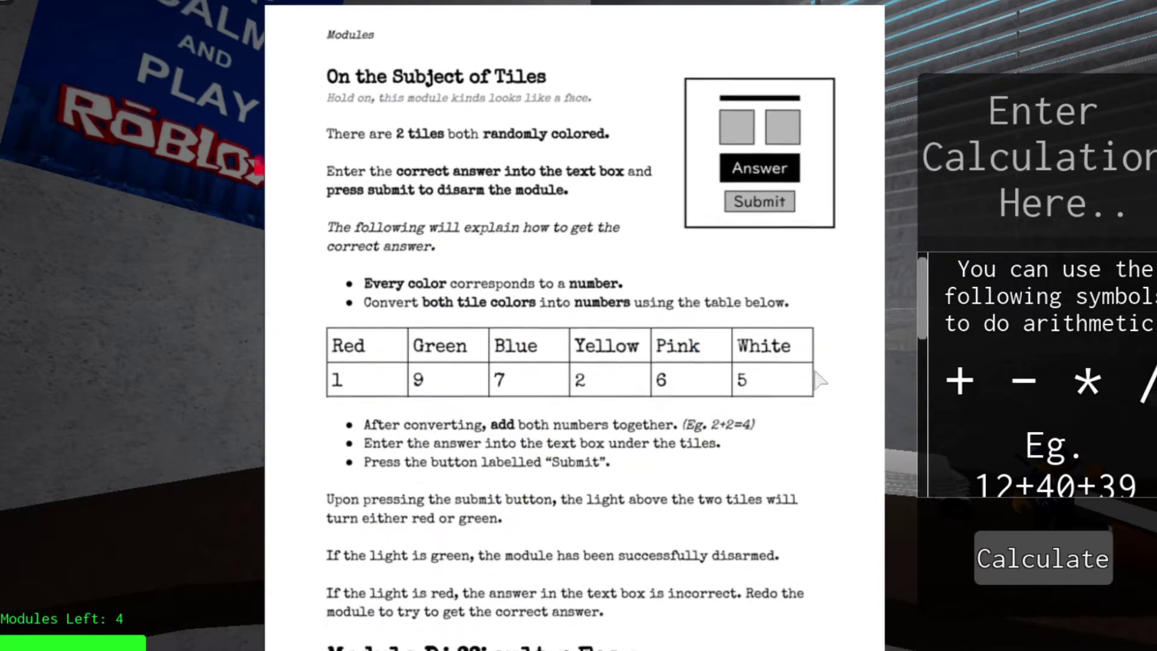
scroll(795, 361, "down", 2)
scroll(689, 358, "up", 2)
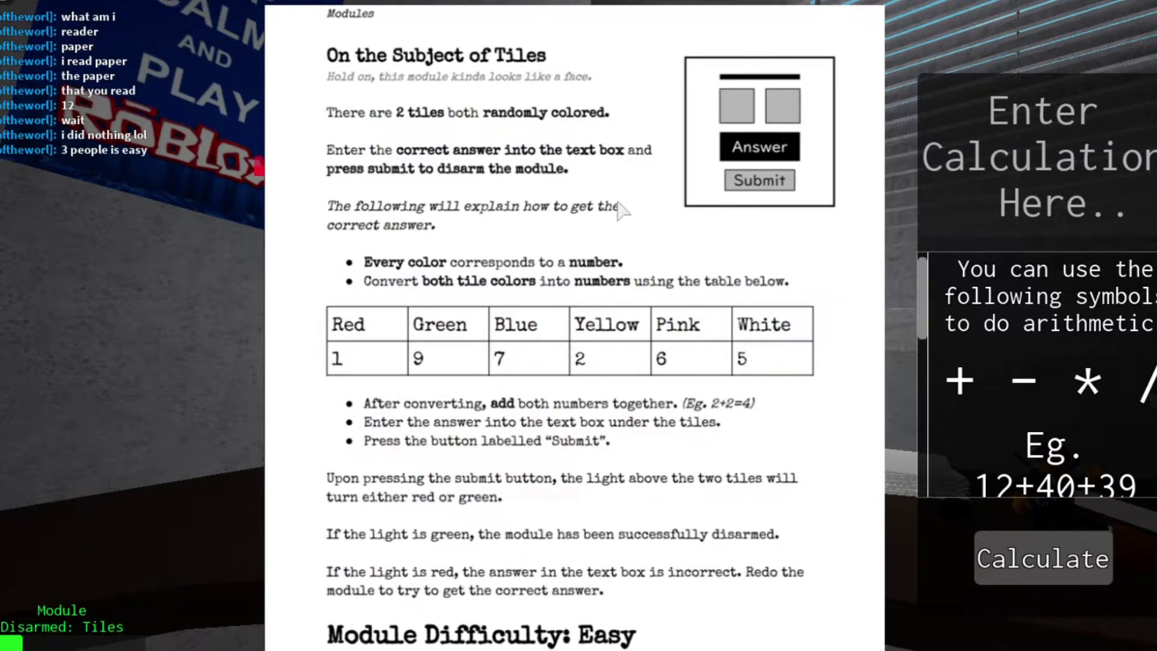
scroll(651, 282, "down", 7)
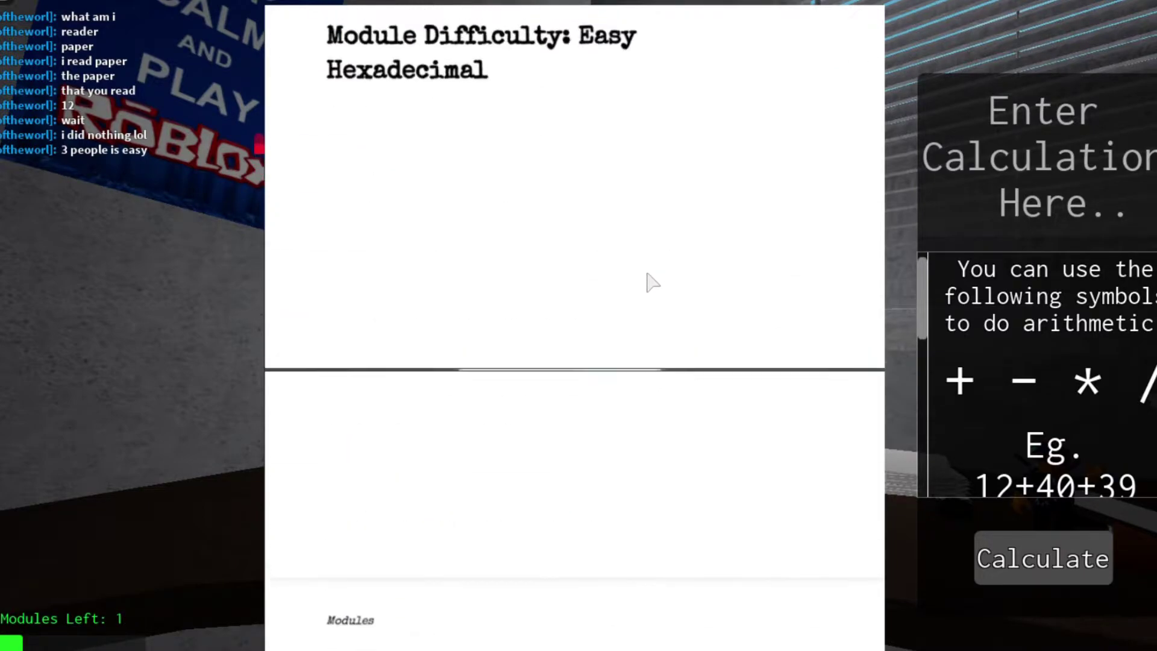
scroll(652, 283, "up", 5)
scroll(646, 272, "up", 5)
scroll(646, 271, "up", 5)
scroll(648, 271, "up", 3)
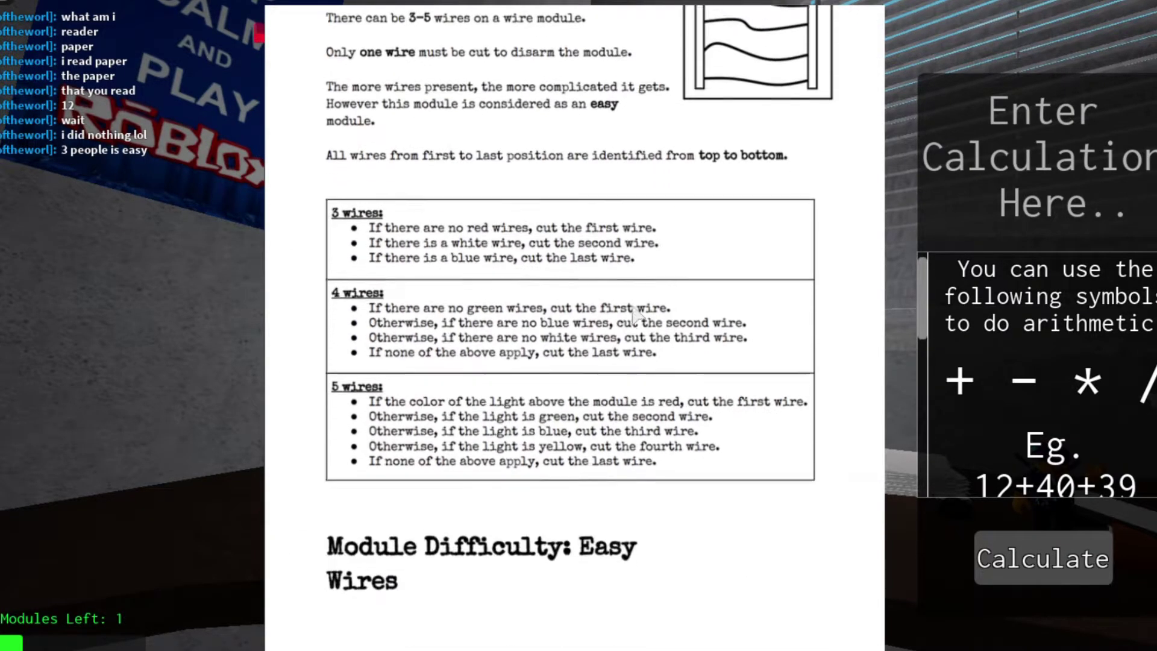
scroll(637, 312, "down", 1)
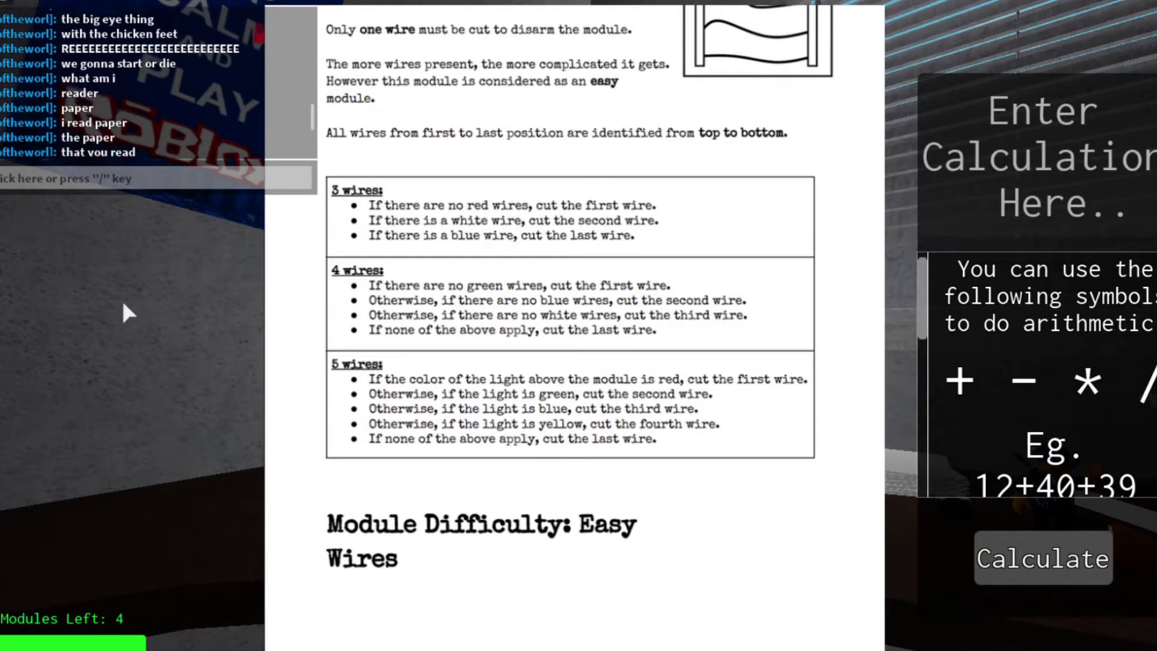
scroll(579, 317, "up", 5)
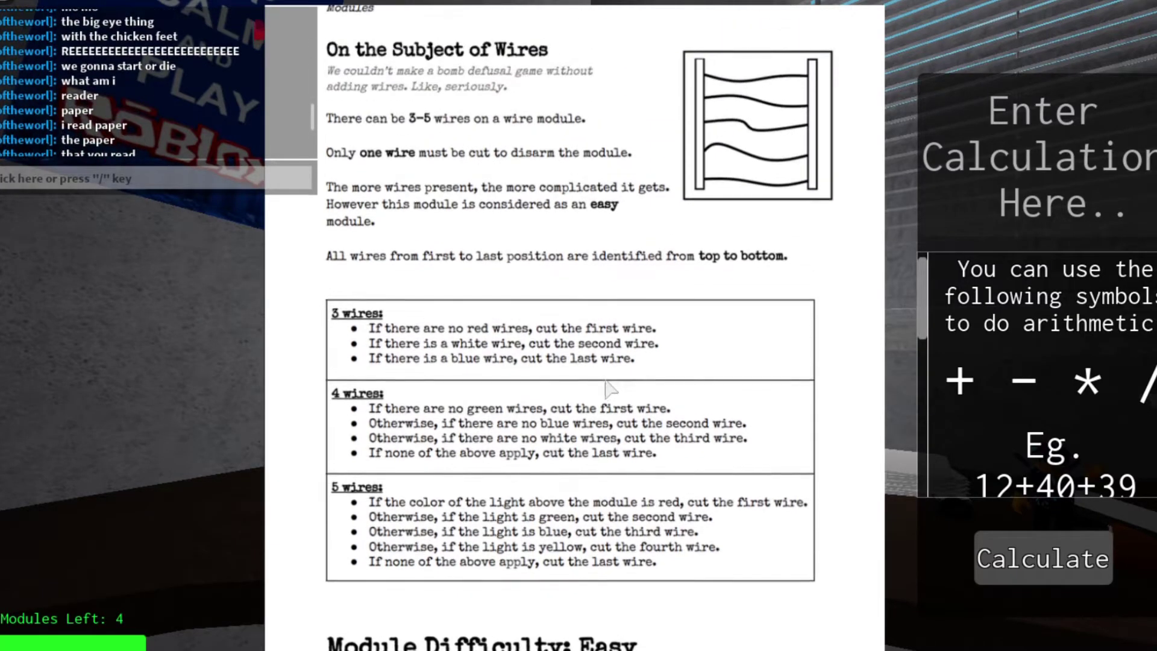
scroll(579, 316, "up", 5)
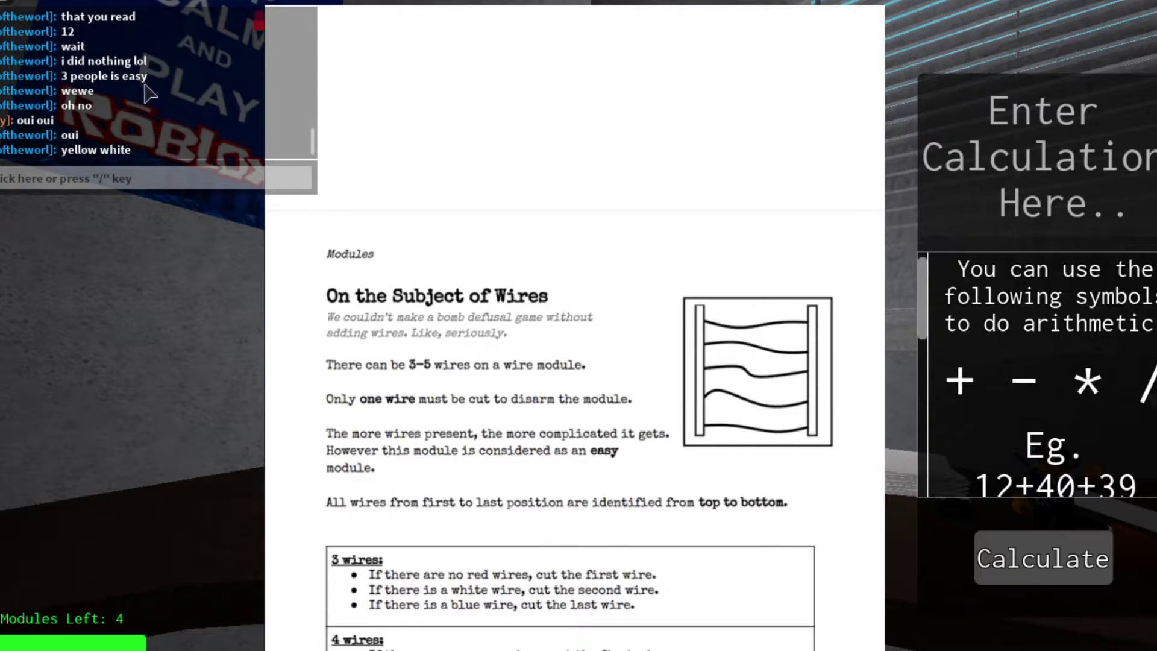
scroll(588, 408, "down", 5)
scroll(588, 407, "down", 5)
scroll(588, 407, "down", 5)
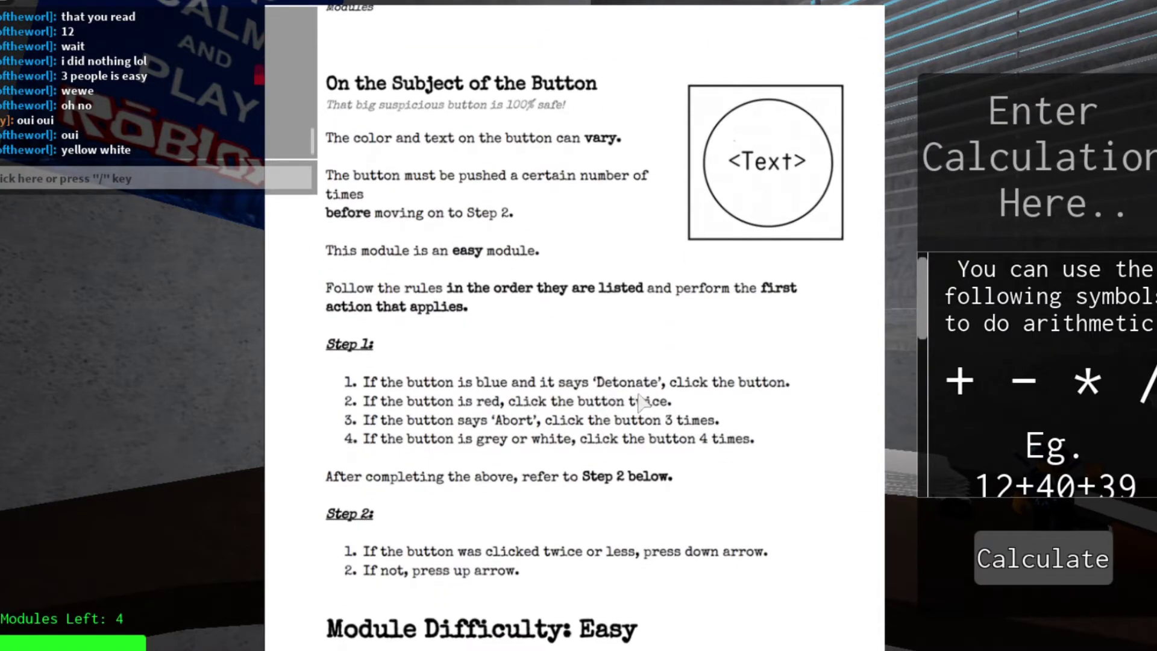
scroll(632, 407, "down", 5)
scroll(651, 411, "down", 5)
scroll(669, 421, "down", 5)
scroll(687, 425, "down", 5)
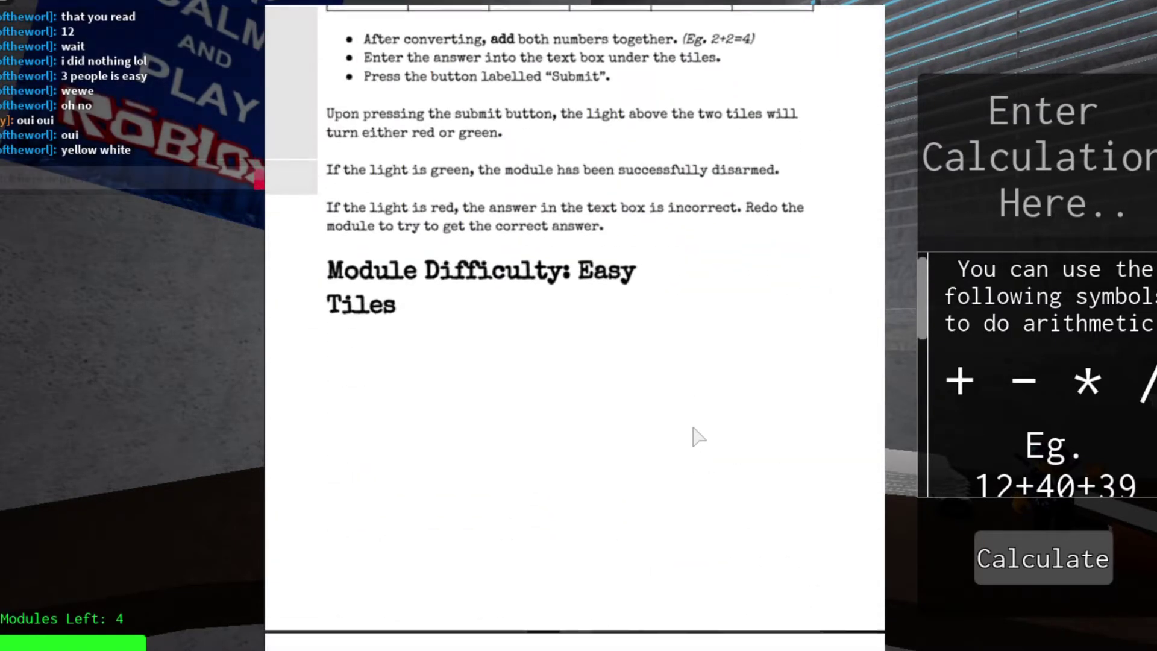
scroll(697, 425, "up", 3)
scroll(723, 407, "down", 2)
scroll(723, 408, "up", 4)
scroll(750, 399, "down", 2)
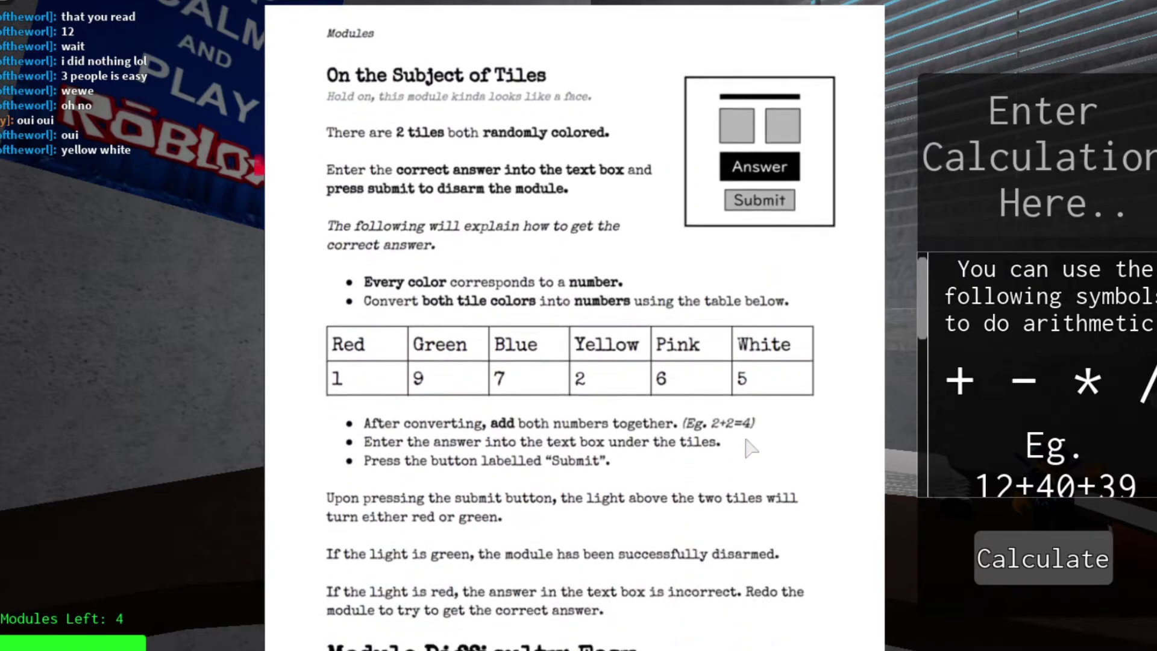
scroll(761, 384, "up", 3)
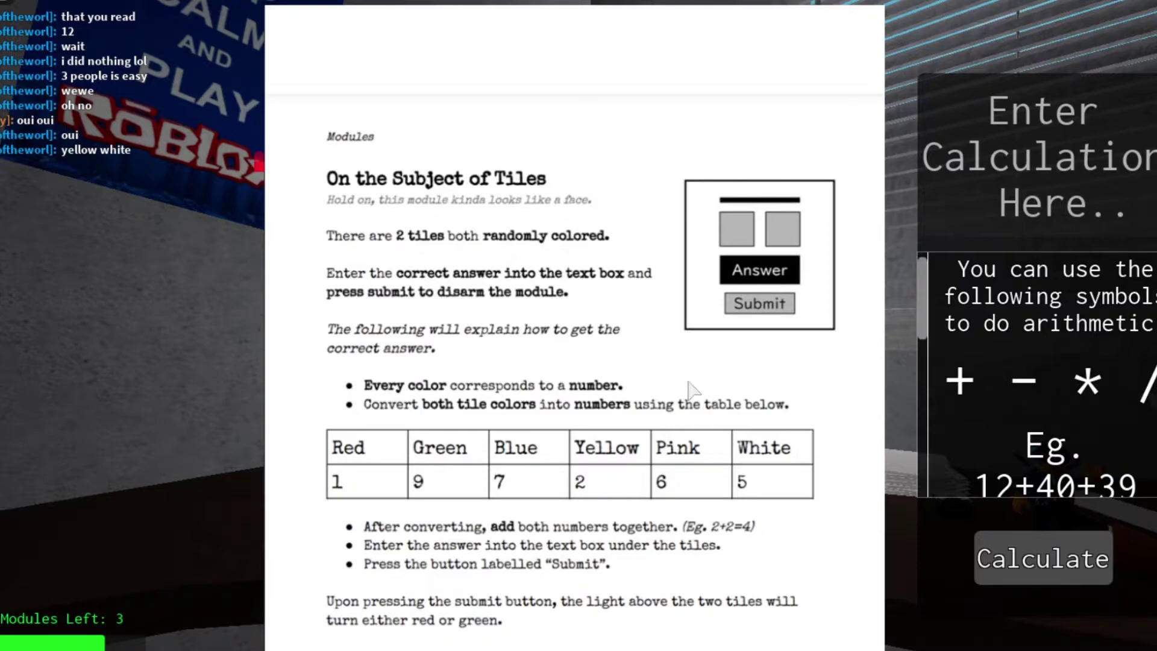
scroll(721, 407, "down", 5)
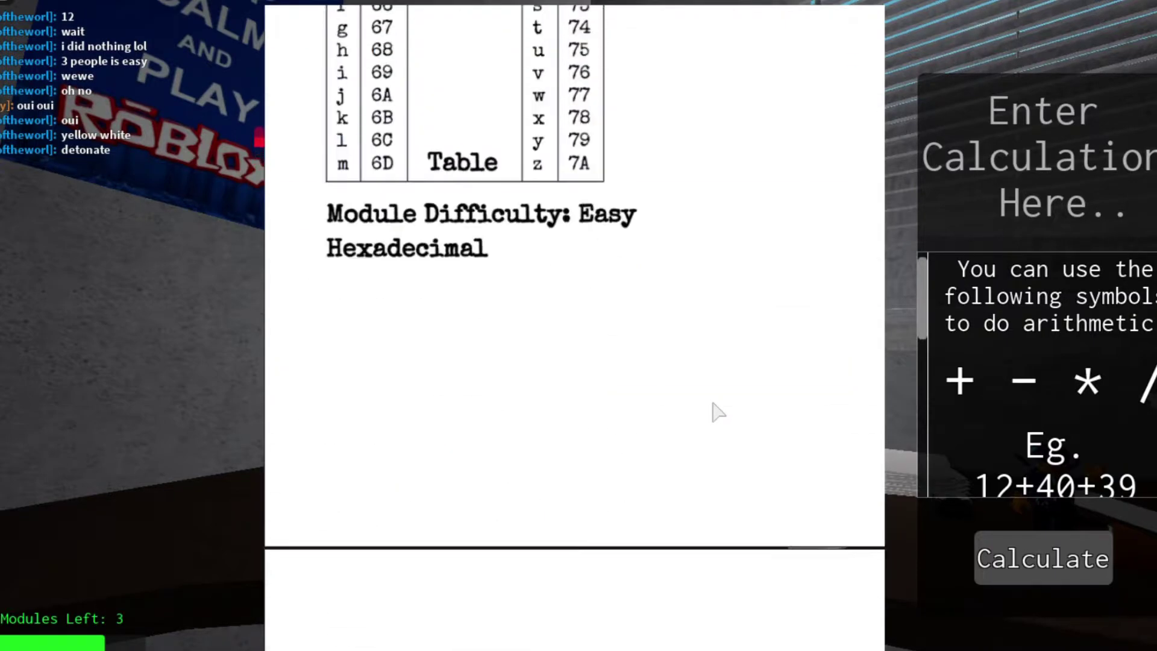
scroll(720, 406, "down", 5)
scroll(733, 415, "down", 5)
scroll(742, 423, "down", 3)
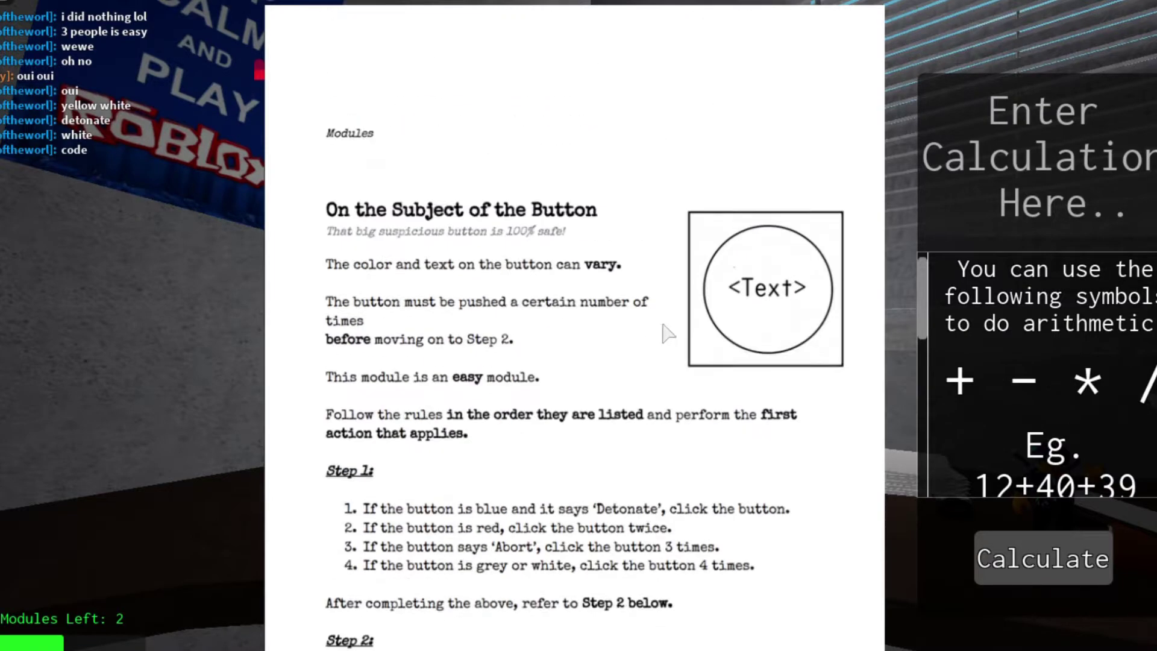
scroll(645, 184, "up", 5)
scroll(658, 314, "up", 5)
scroll(658, 315, "down", 3)
scroll(658, 315, "down", 5)
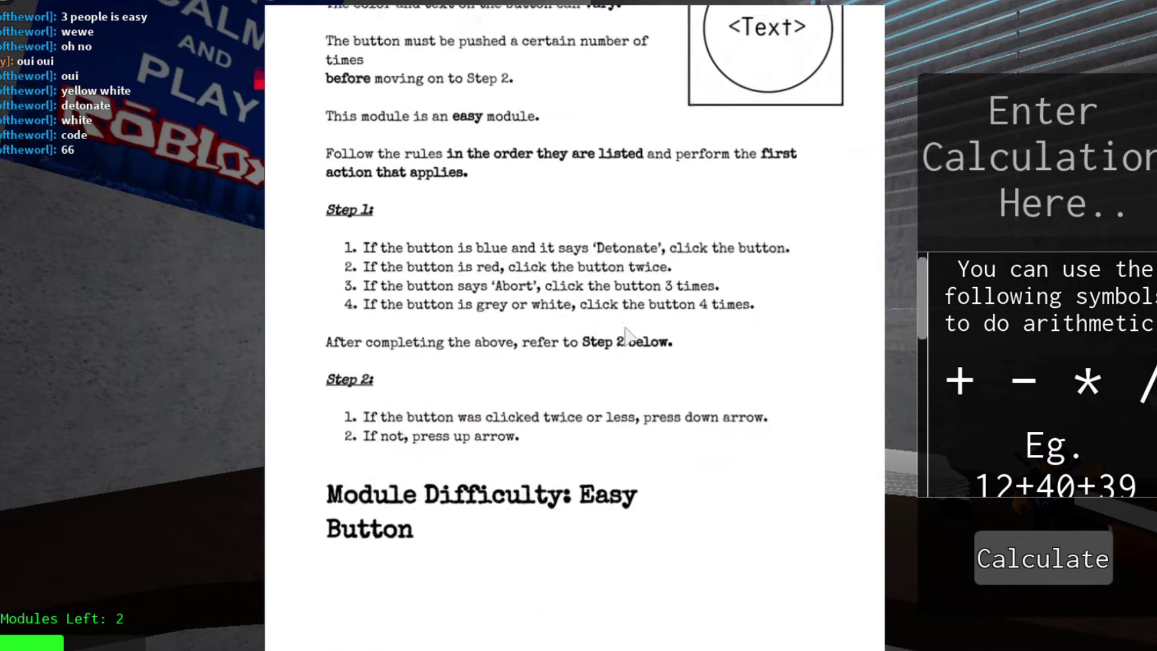
scroll(622, 309, "down", 5)
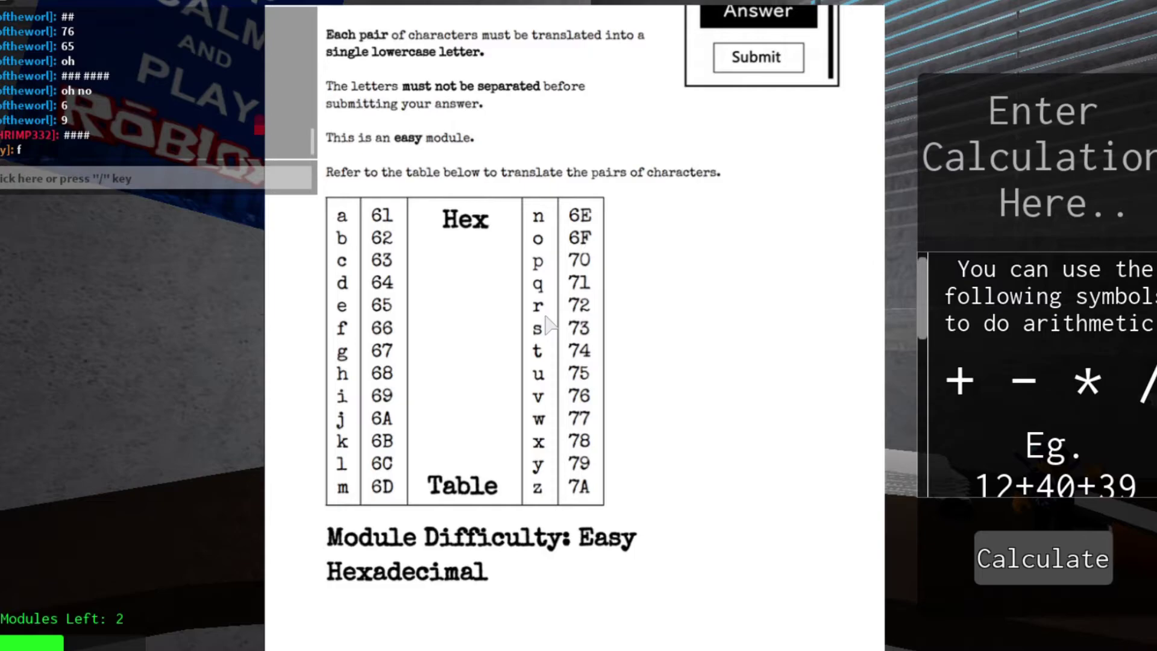
Send two chat messages, 'i' and 've', to teammates
key("slash")
type("i")
key("Return")
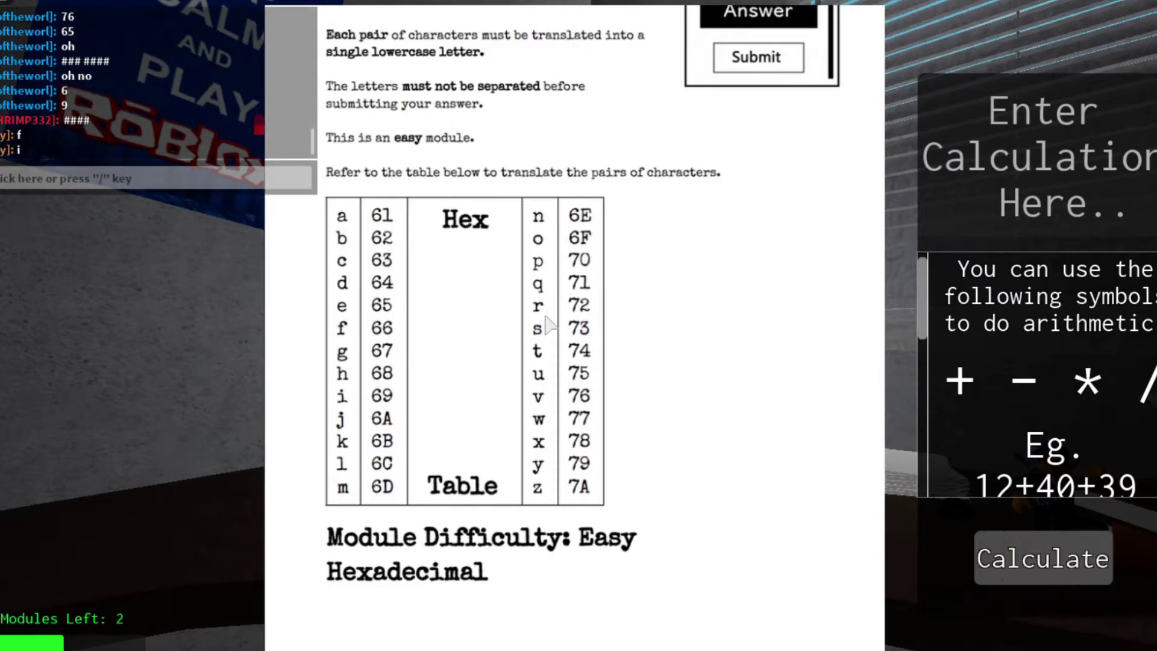
key("slash")
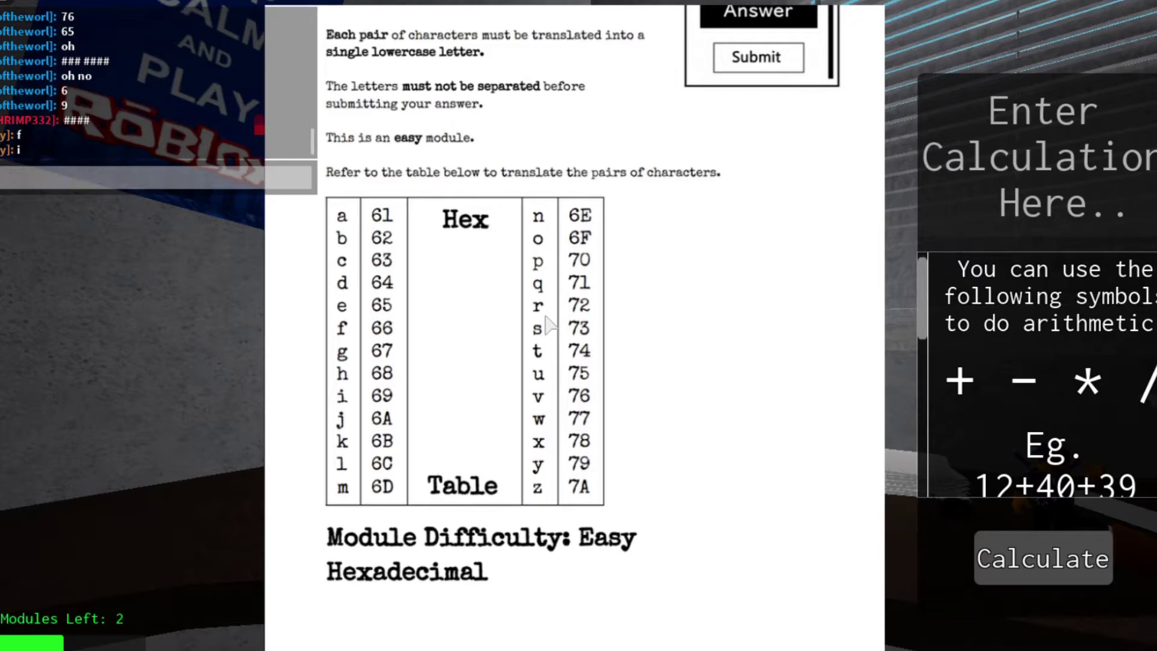
type("ve")
key("Return")
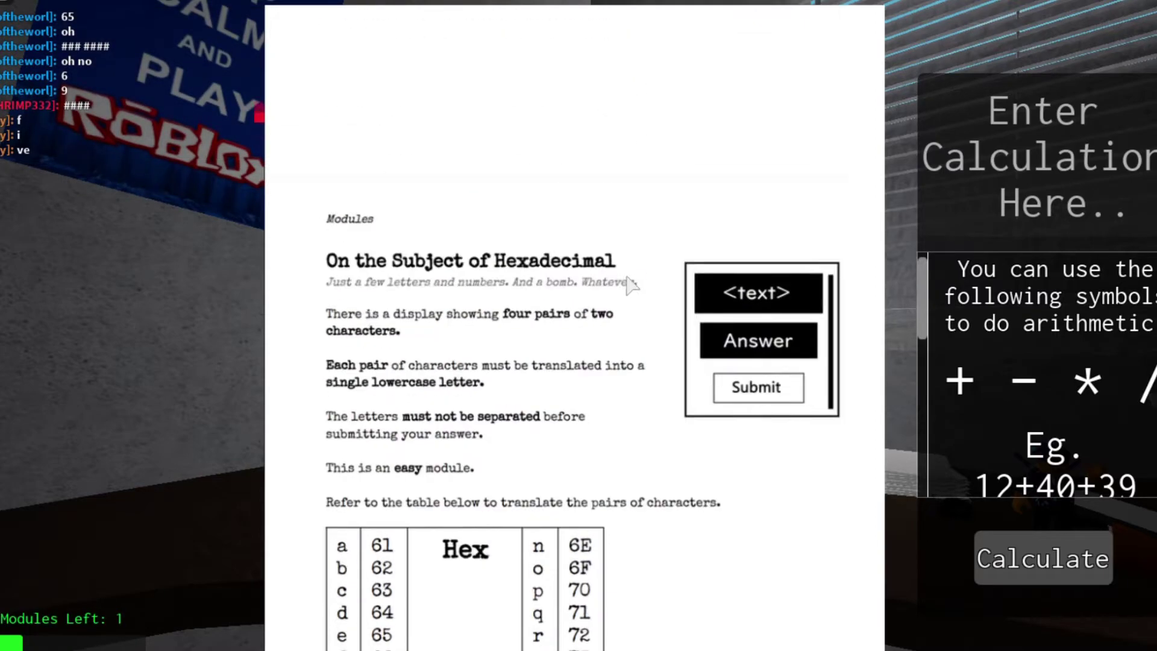
scroll(549, 323, "up", 5)
scroll(741, 407, "up", 8)
scroll(745, 405, "up", 5)
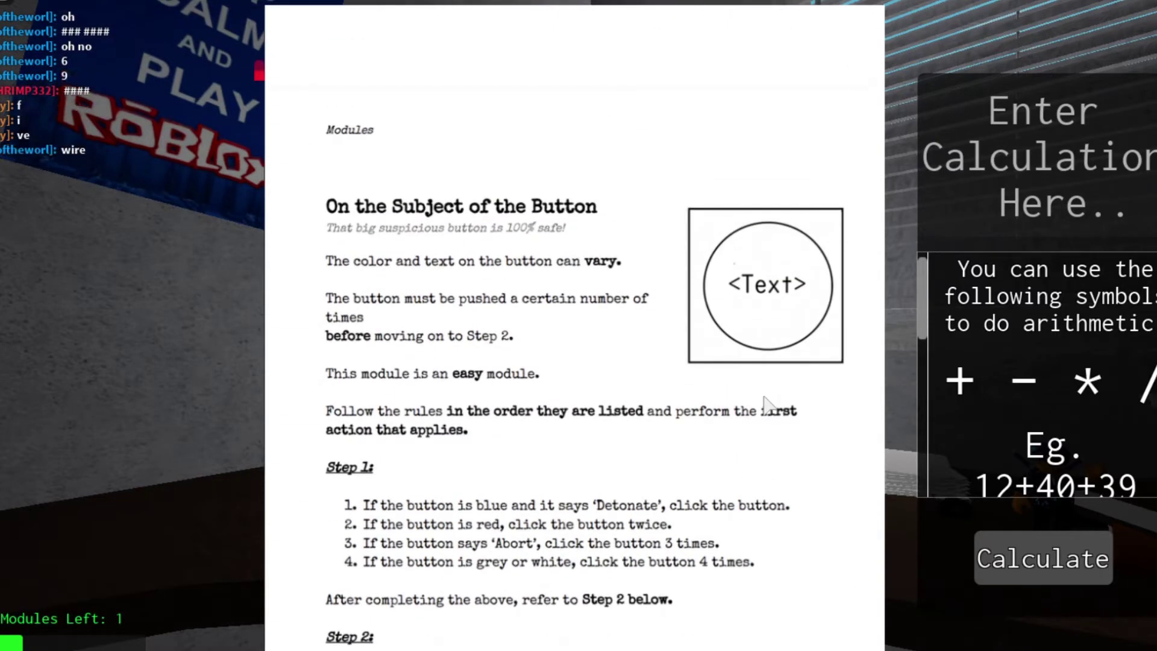
scroll(762, 393, "up", 6)
scroll(767, 407, "up", 5)
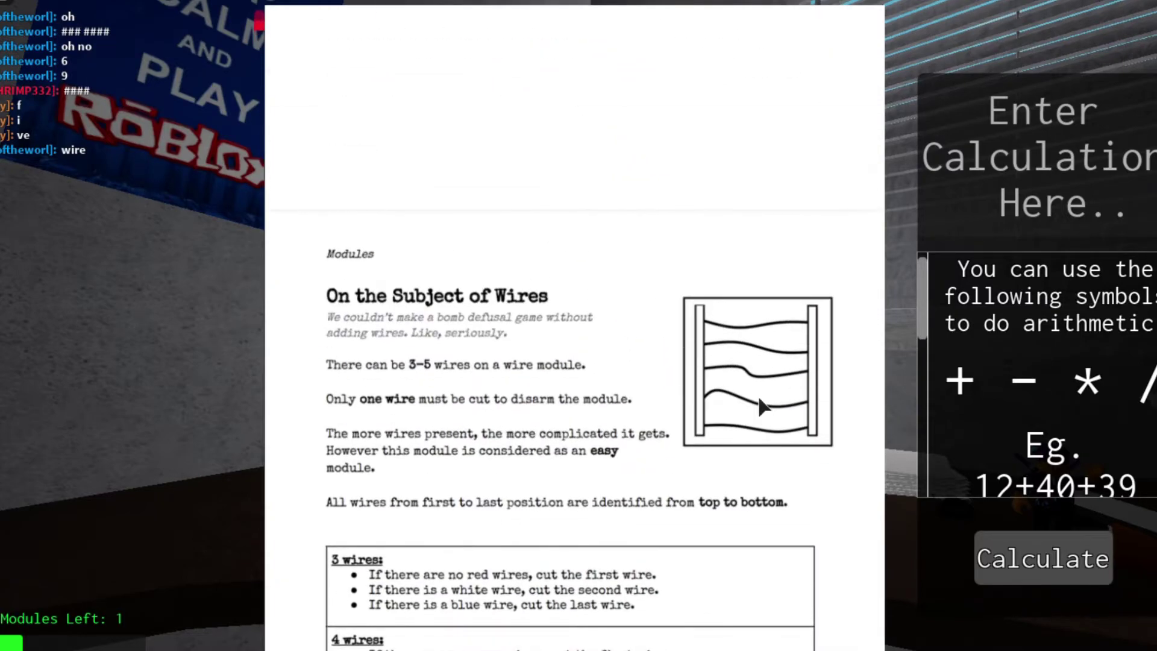
scroll(766, 407, "down", 5)
scroll(766, 406, "down", 2)
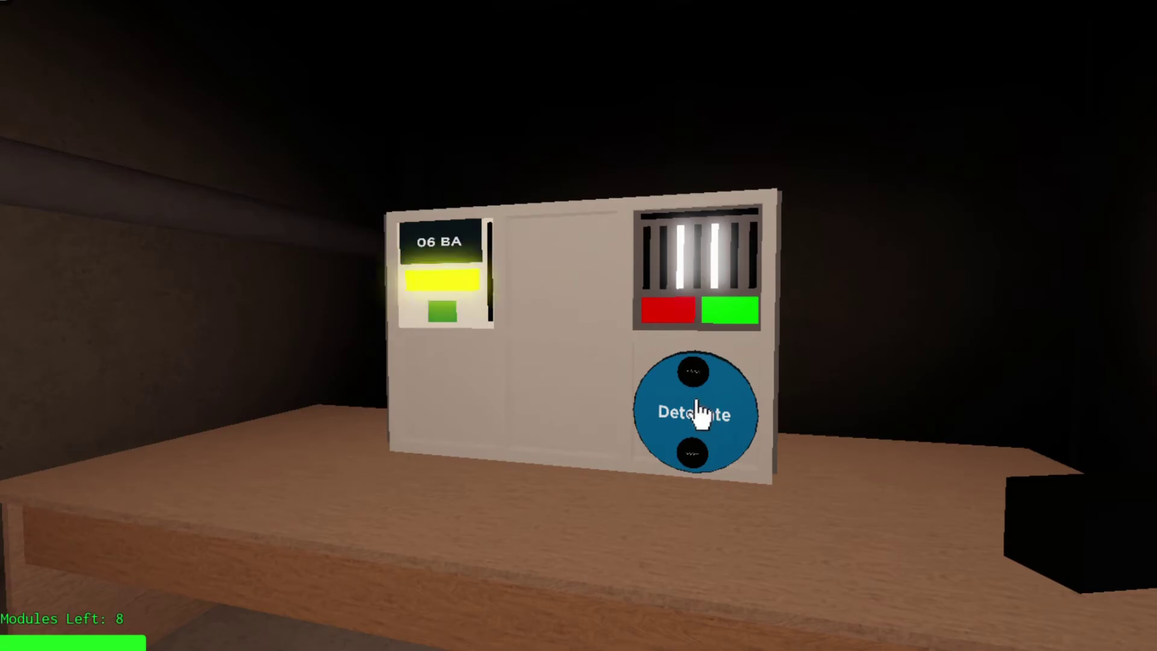
Press the blue Detonate button once, then turn to the bomb's other face
left_click(696, 457)
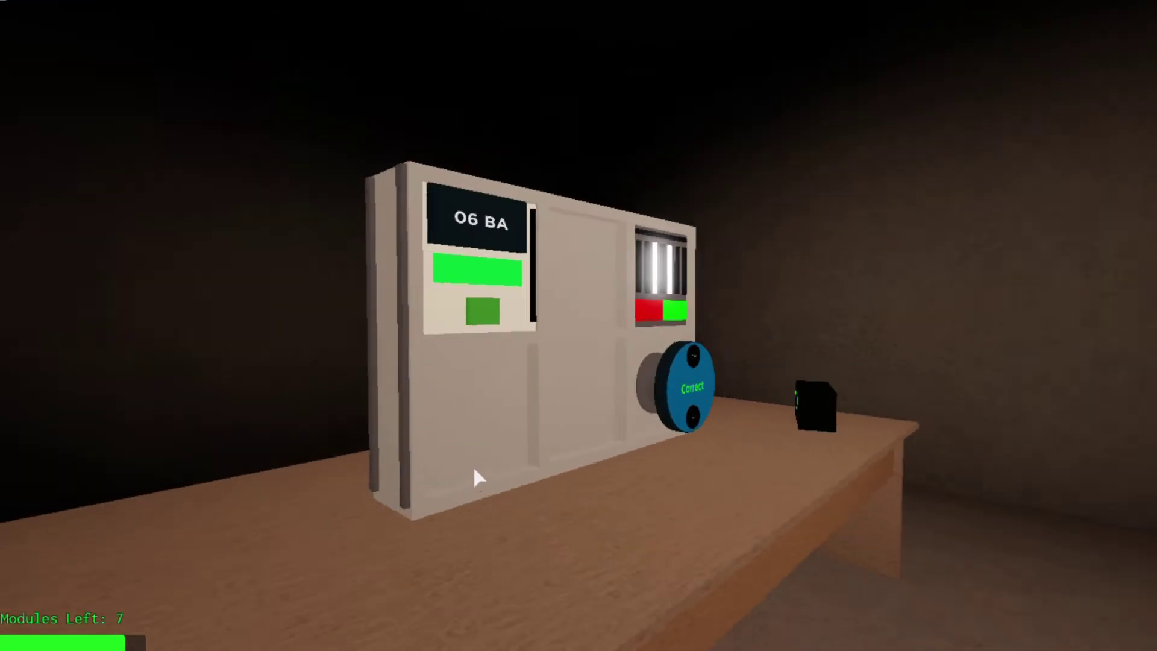
right_click(472, 465)
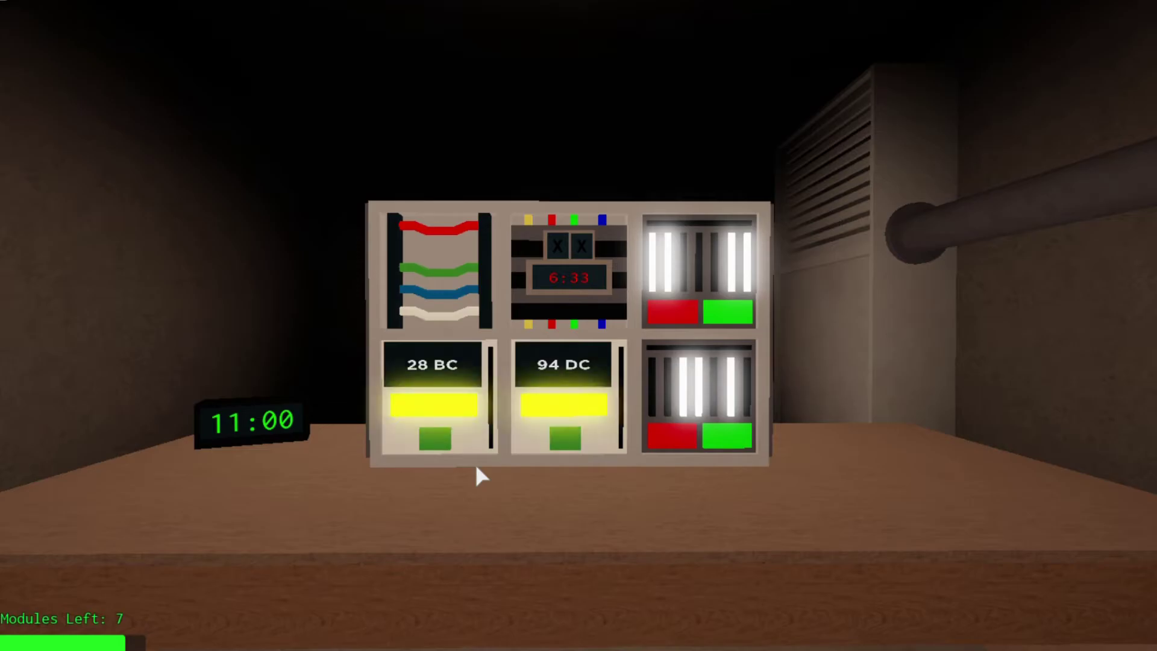
left_click_drag(478, 476, 480, 583)
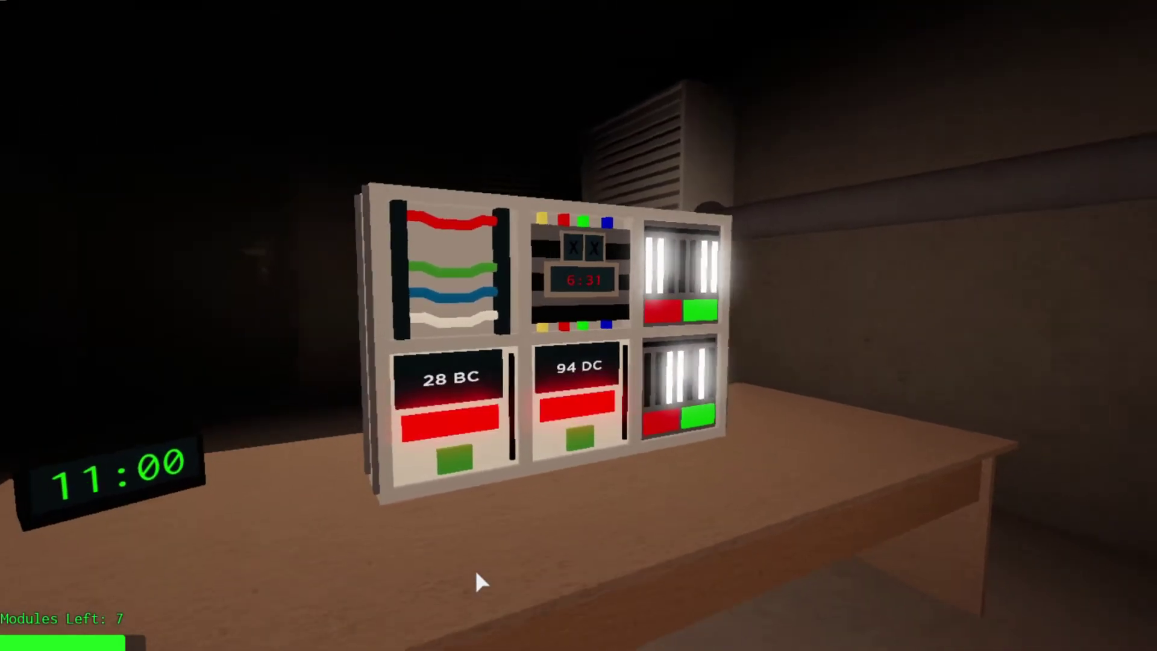
scroll(475, 567, "up", 5)
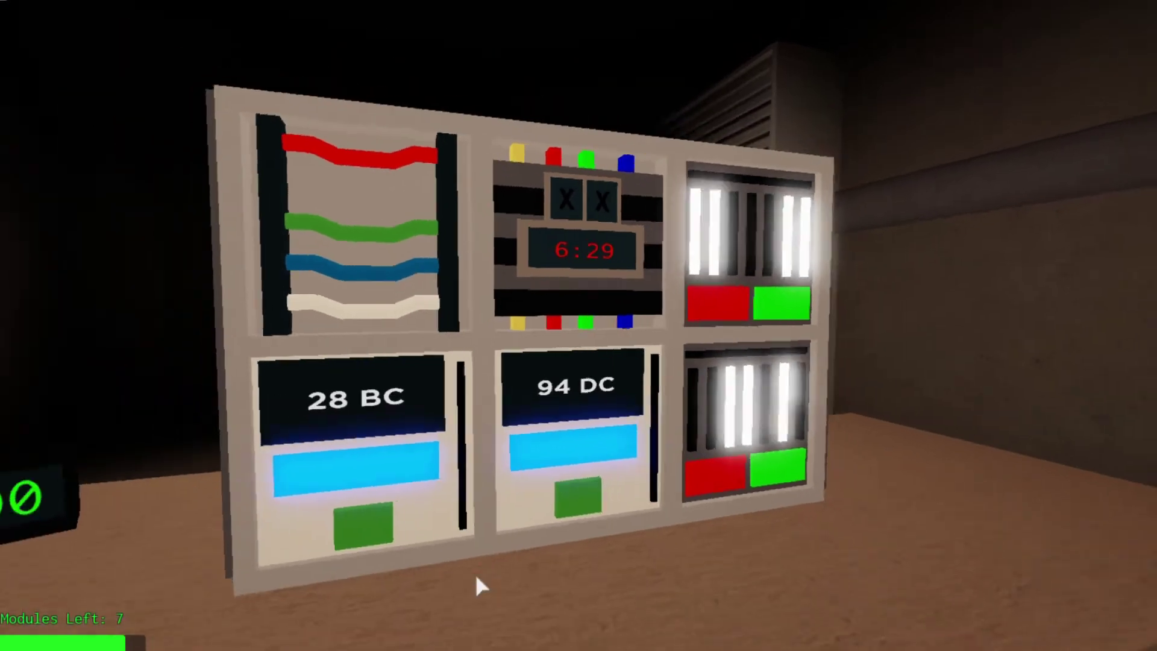
left_click_drag(475, 571, 478, 569)
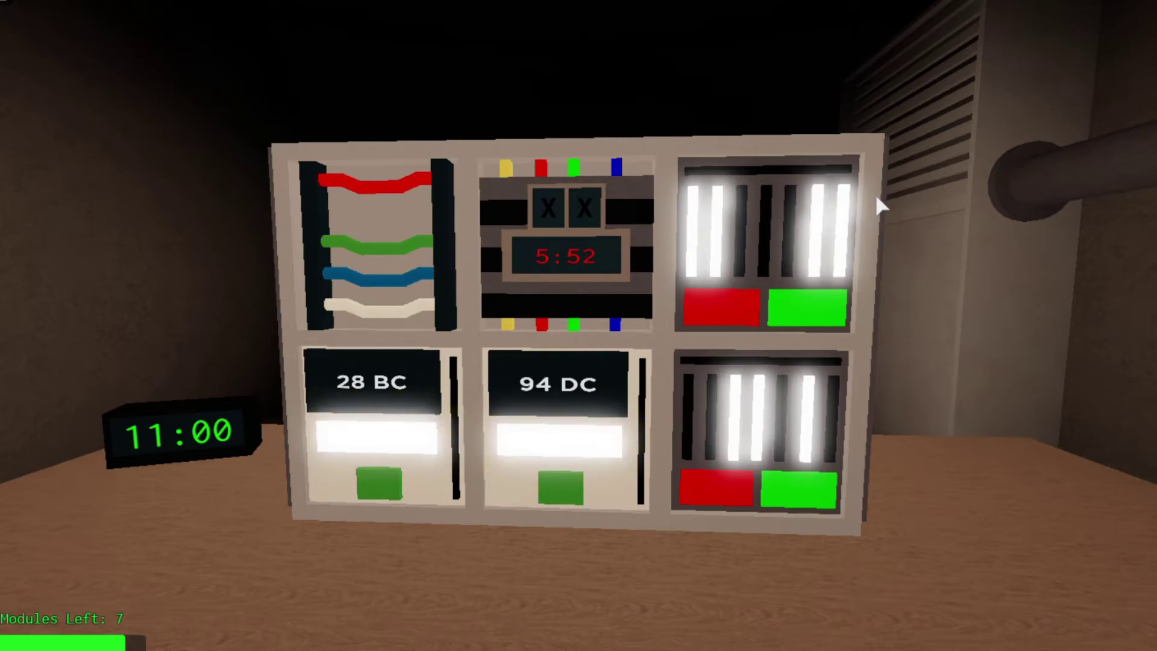
right_click(919, 285)
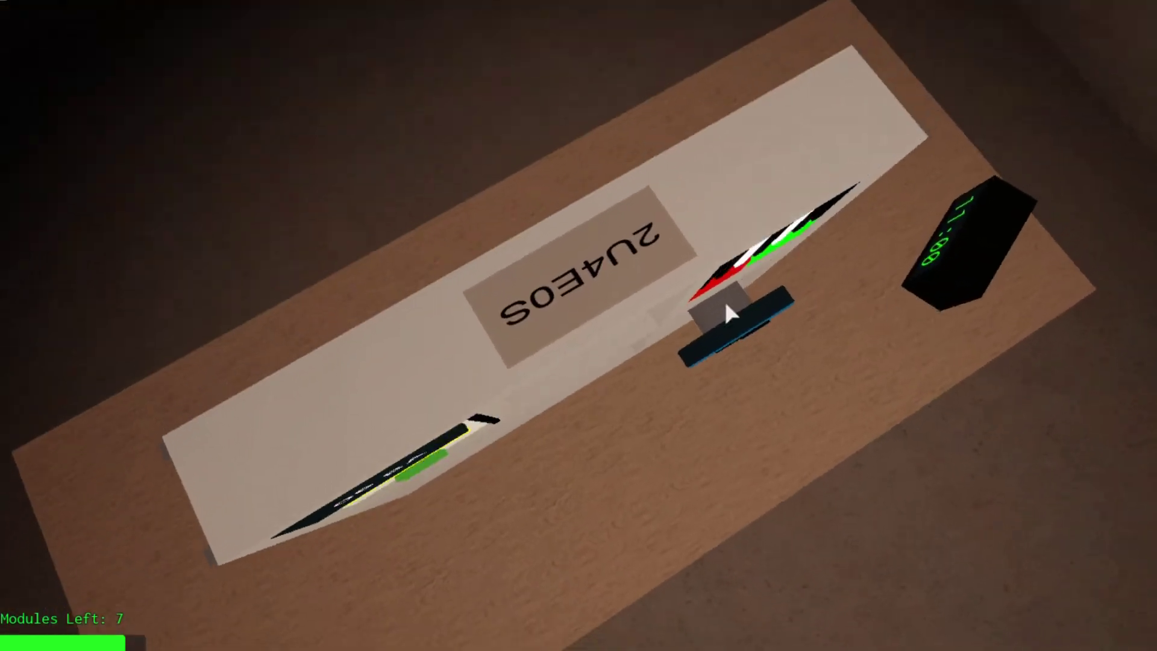
left_click_drag(724, 298, 606, 263)
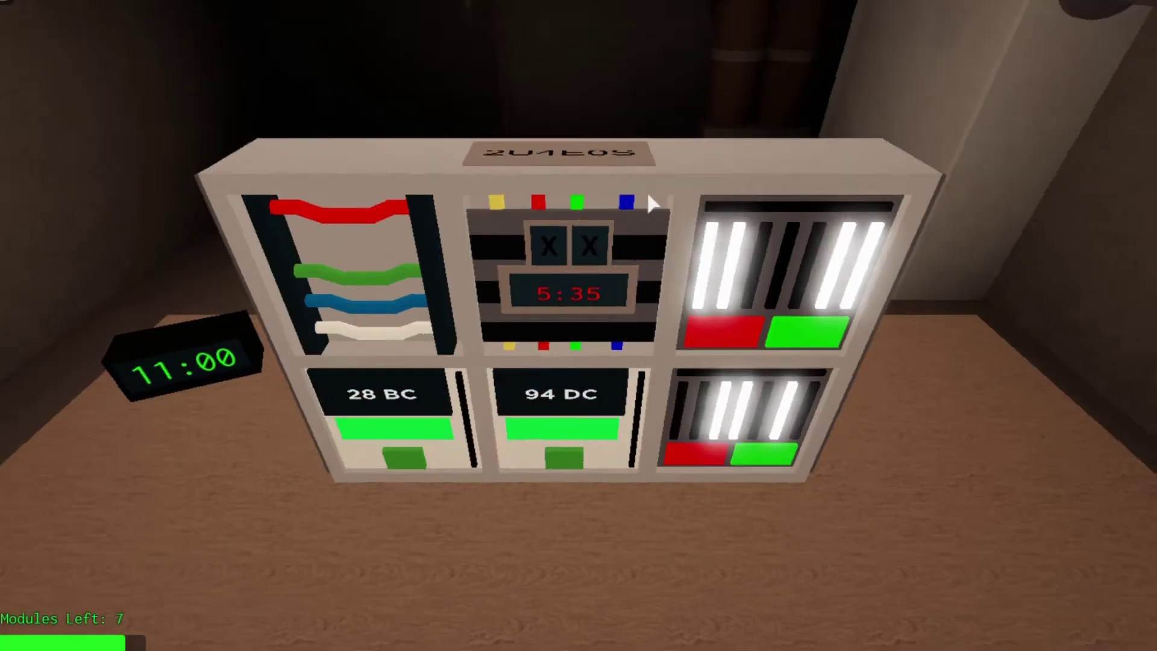
mouse_move(653, 204)
left_mouse_down()
mouse_move(567, 225)
mouse_move(373, 194)
mouse_move(1104, 269)
left_mouse_up()
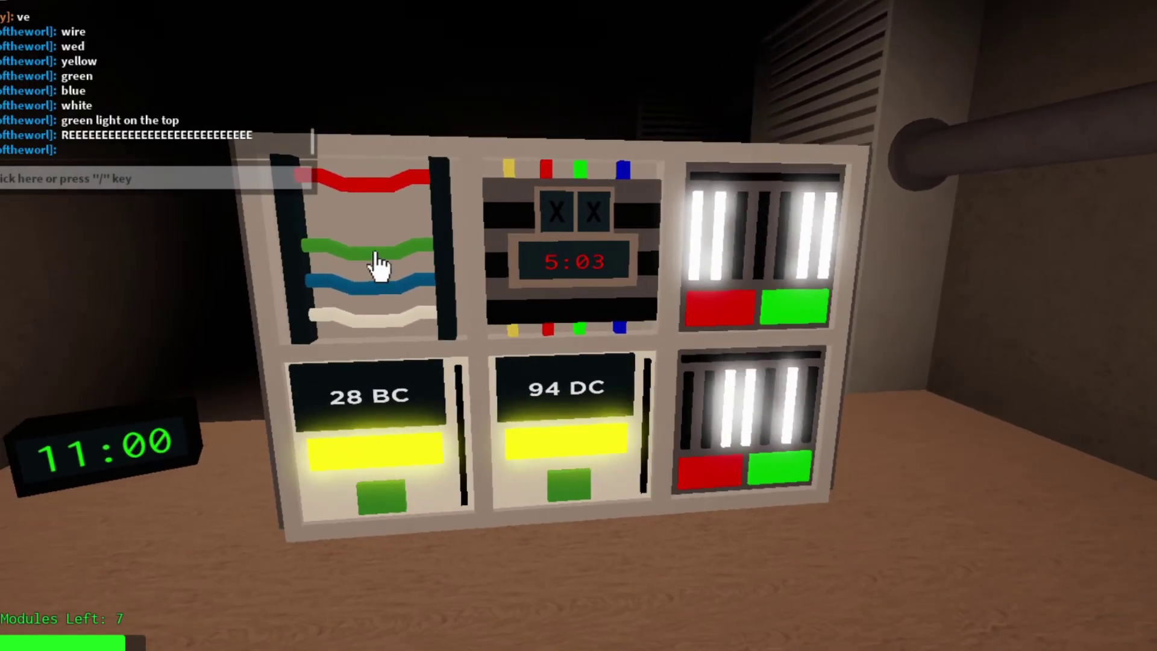
Cut the white wire, then orbit around and submit an answer on the 06 BA module
left_click(375, 317)
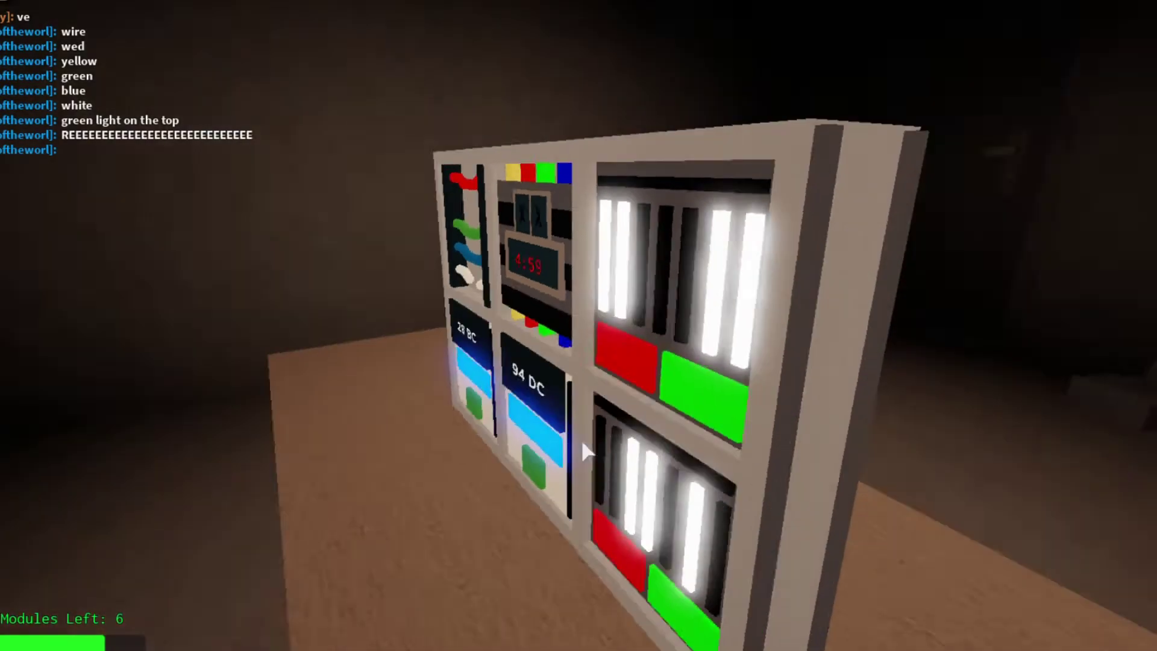
left_click_drag(584, 439, 580, 438)
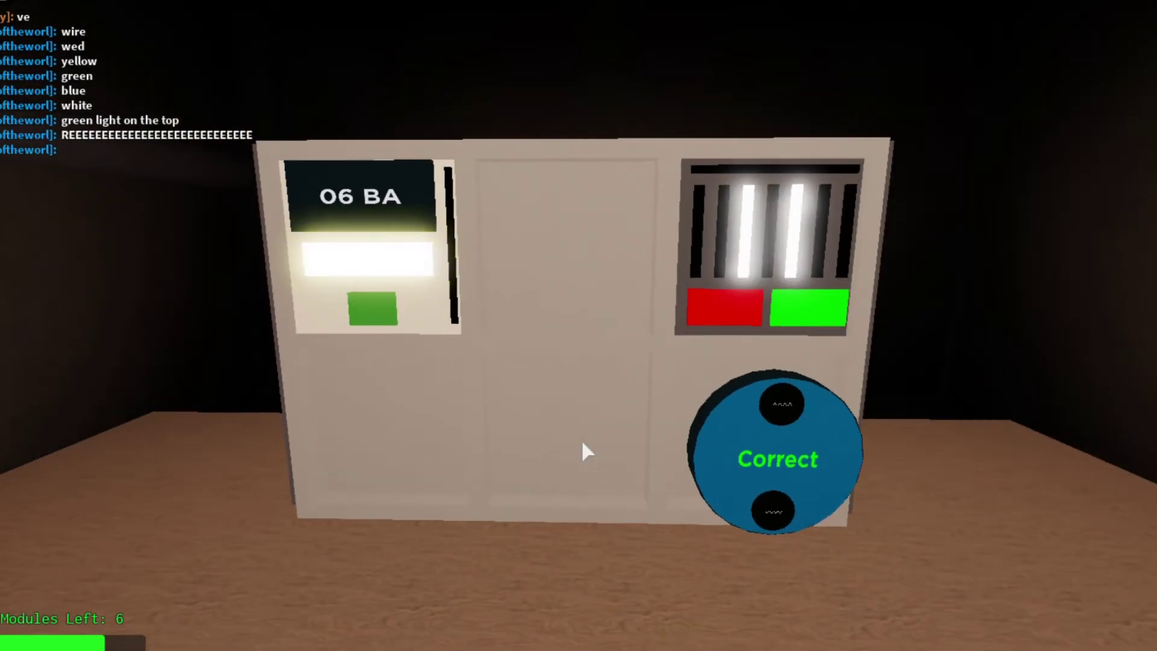
left_click_drag(581, 438, 573, 442)
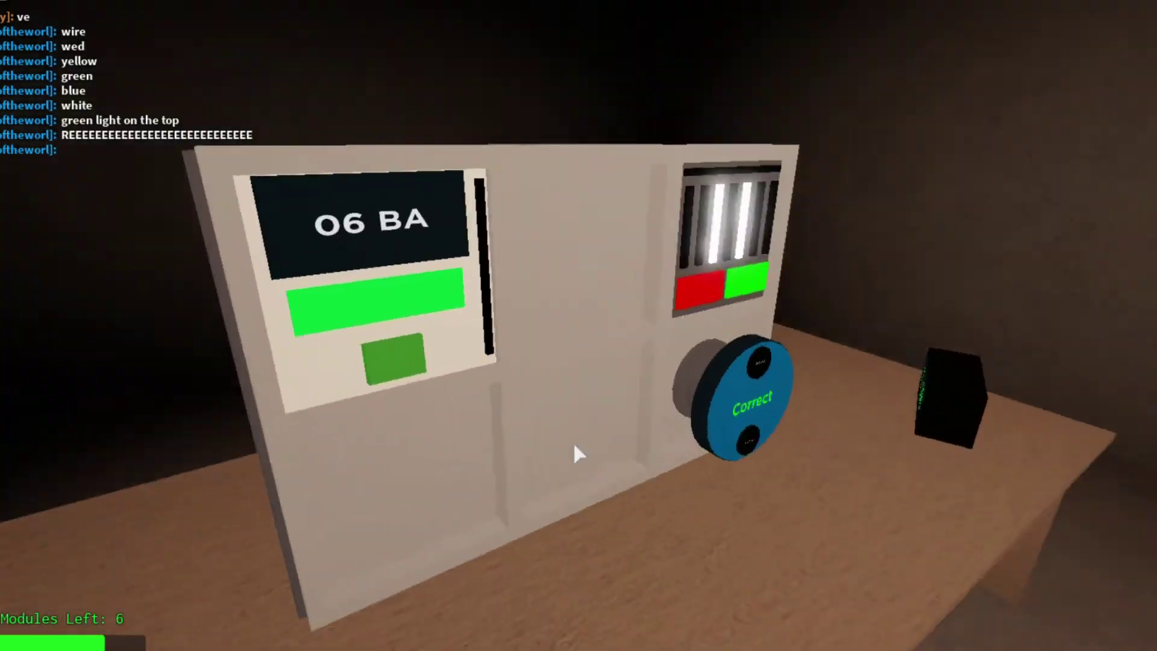
scroll(388, 217, "down", 5)
scroll(389, 217, "up", 8)
scroll(617, 412, "down", 8)
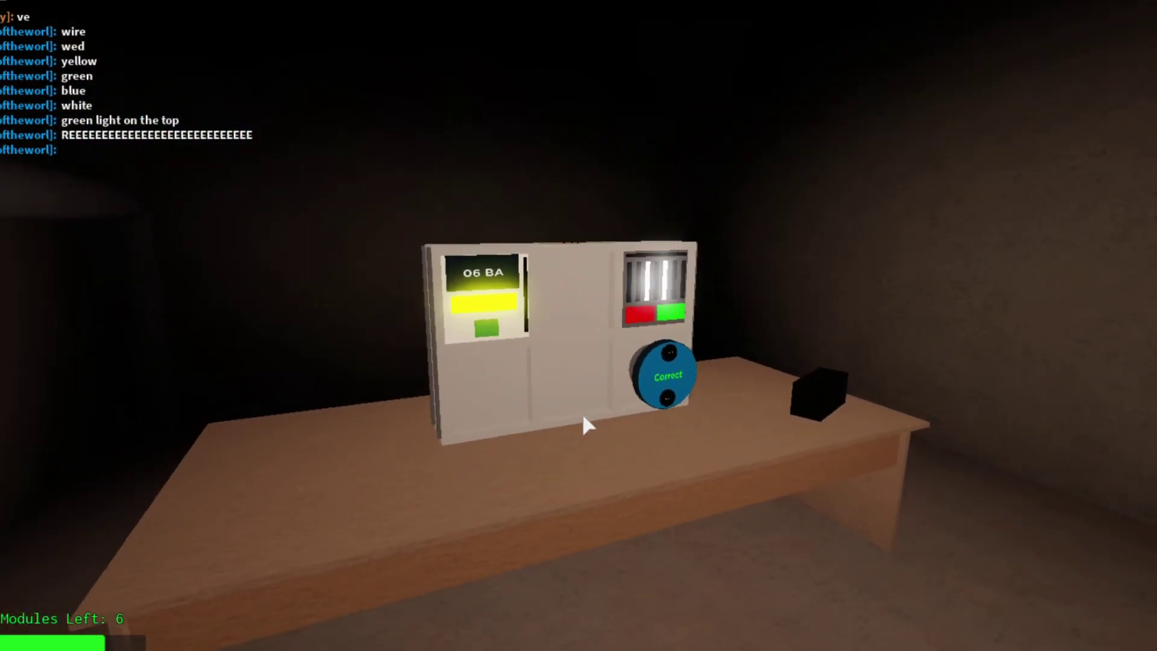
scroll(581, 410, "down", 3)
scroll(581, 410, "up", 8)
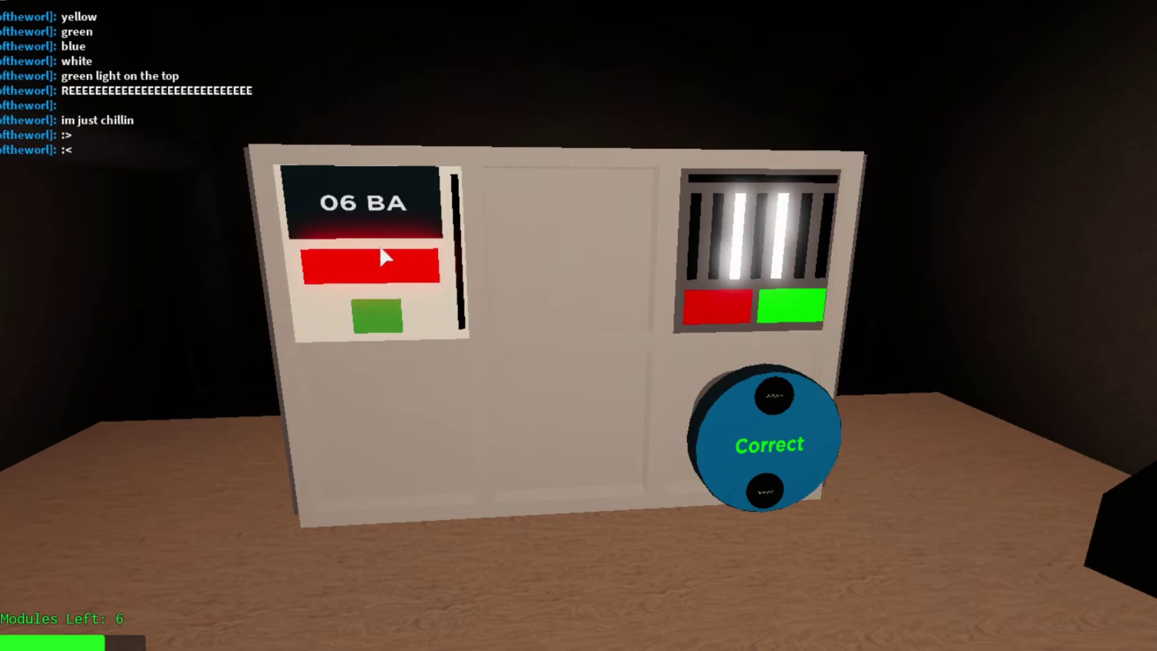
left_click(373, 316)
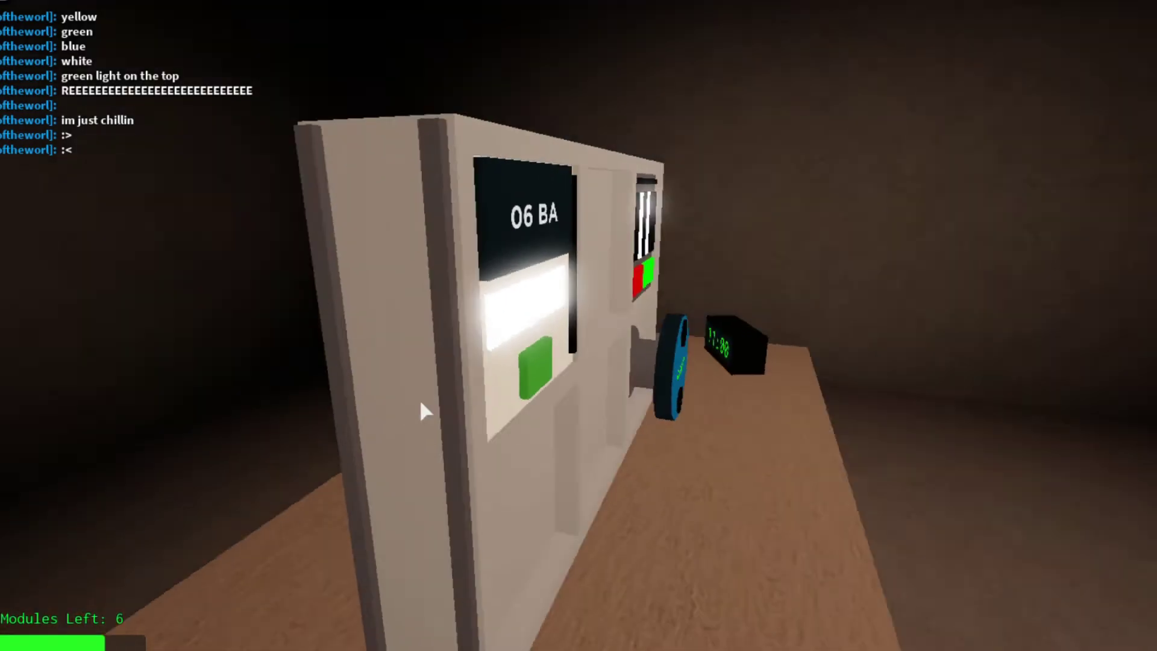
left_click_drag(372, 316, 426, 408)
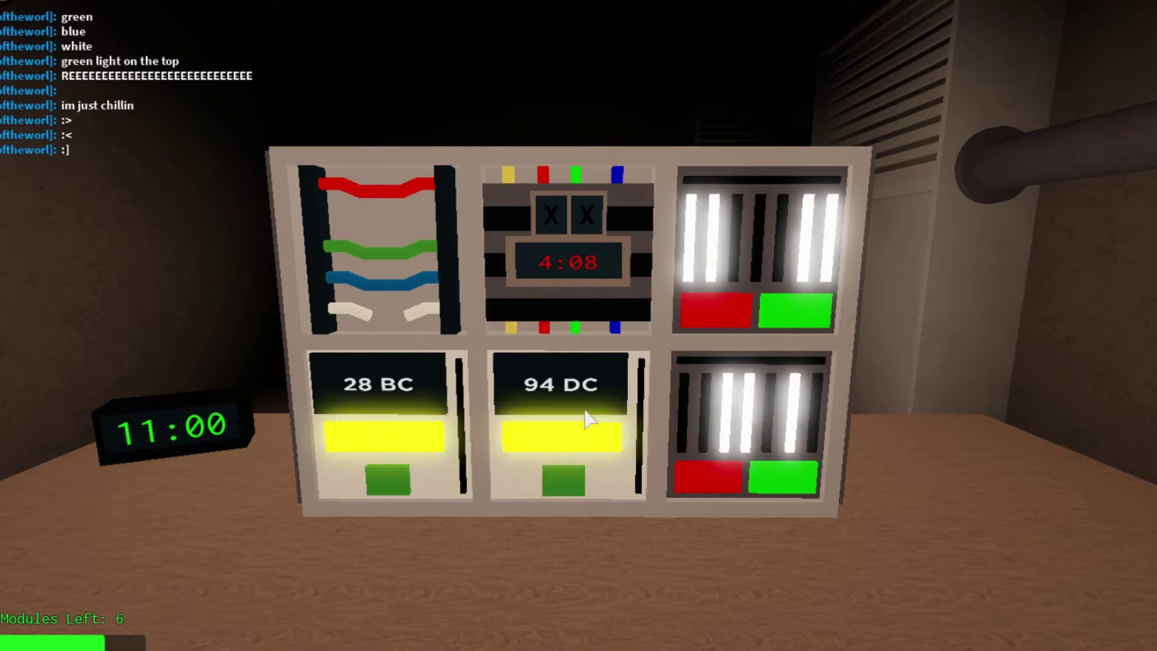
Walk and turn around the bomb to inspect its front and back modules
key("w")
key("s")
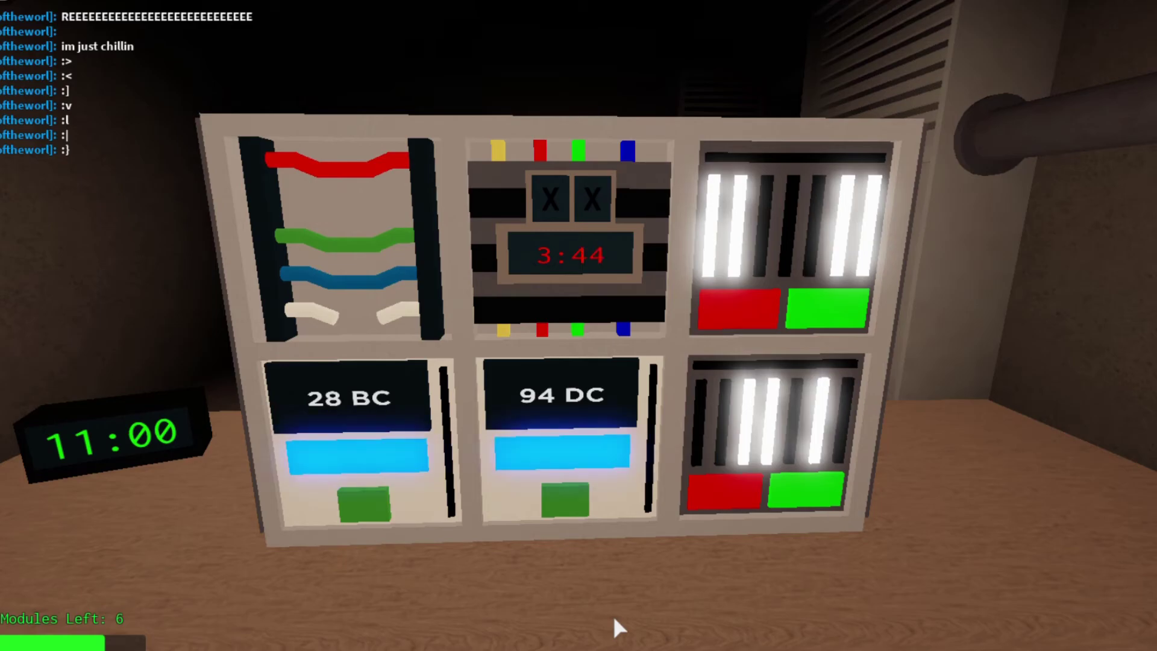
scroll(612, 613, "down", 5)
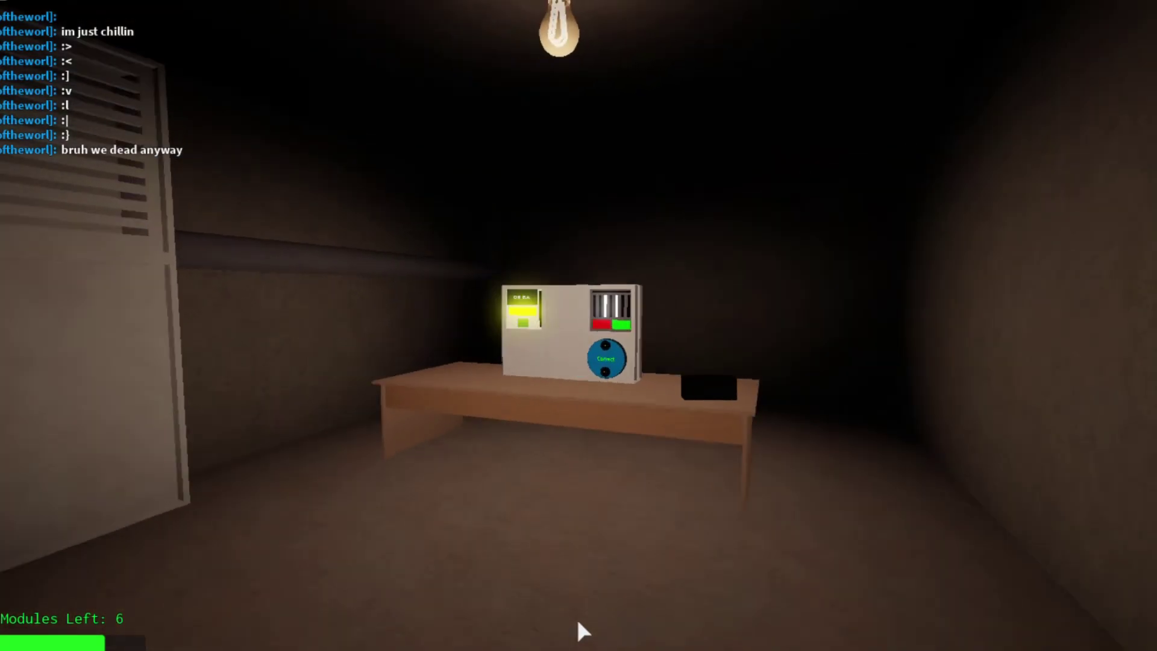
scroll(576, 615, "up", 5)
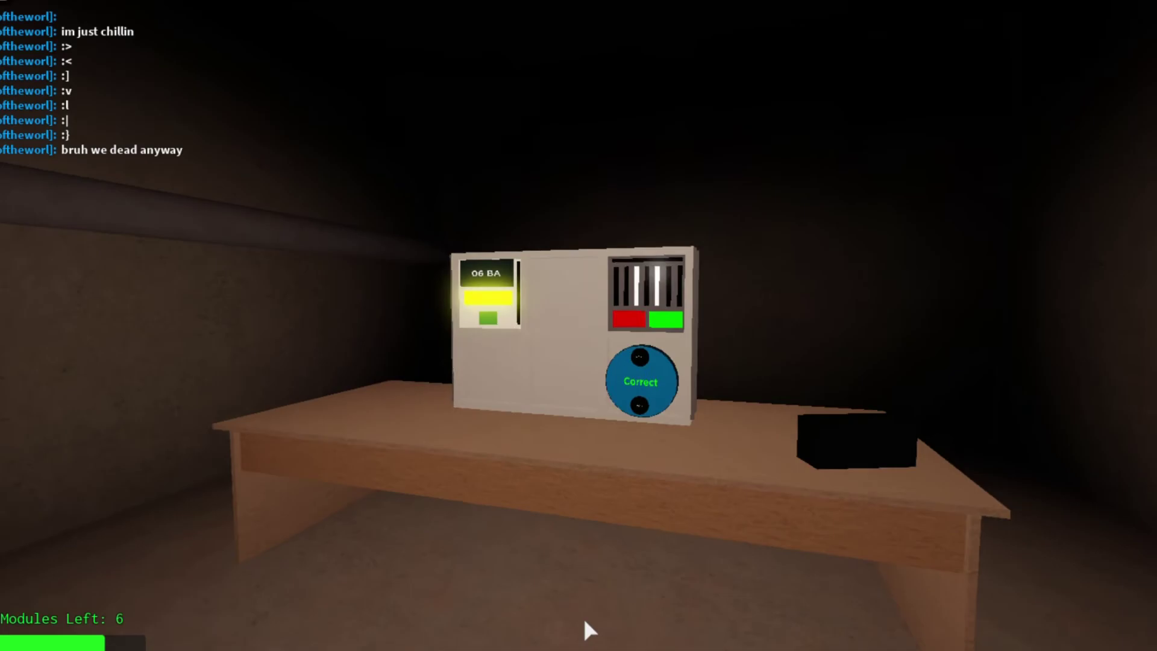
scroll(575, 615, "up", 5)
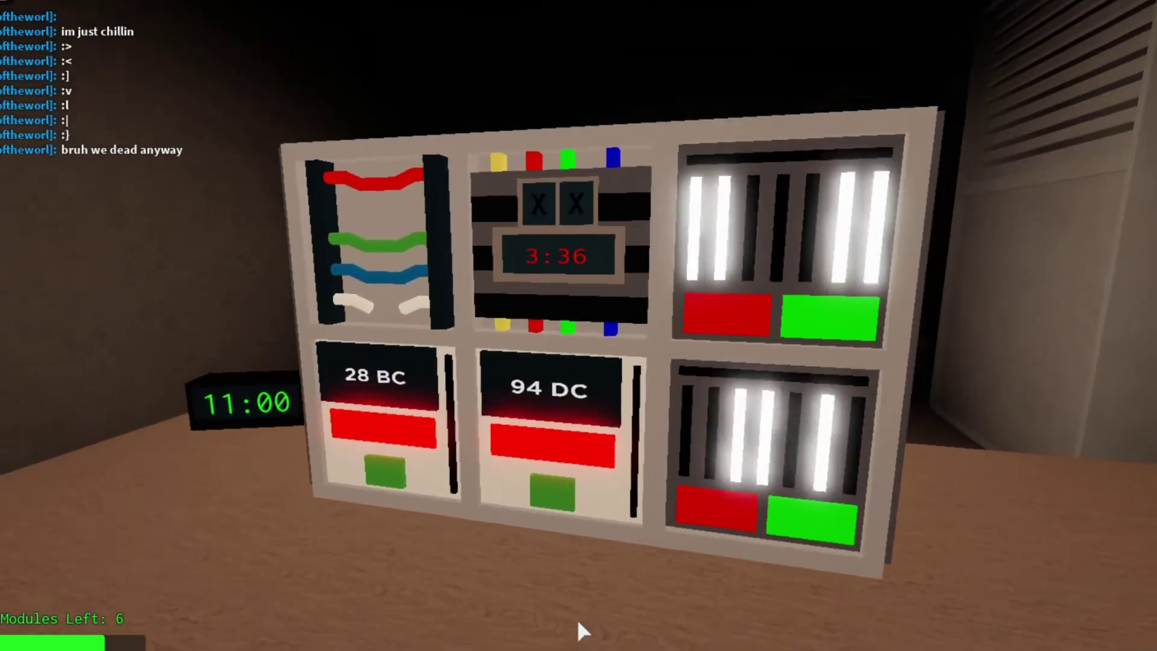
scroll(584, 618, "down", 2)
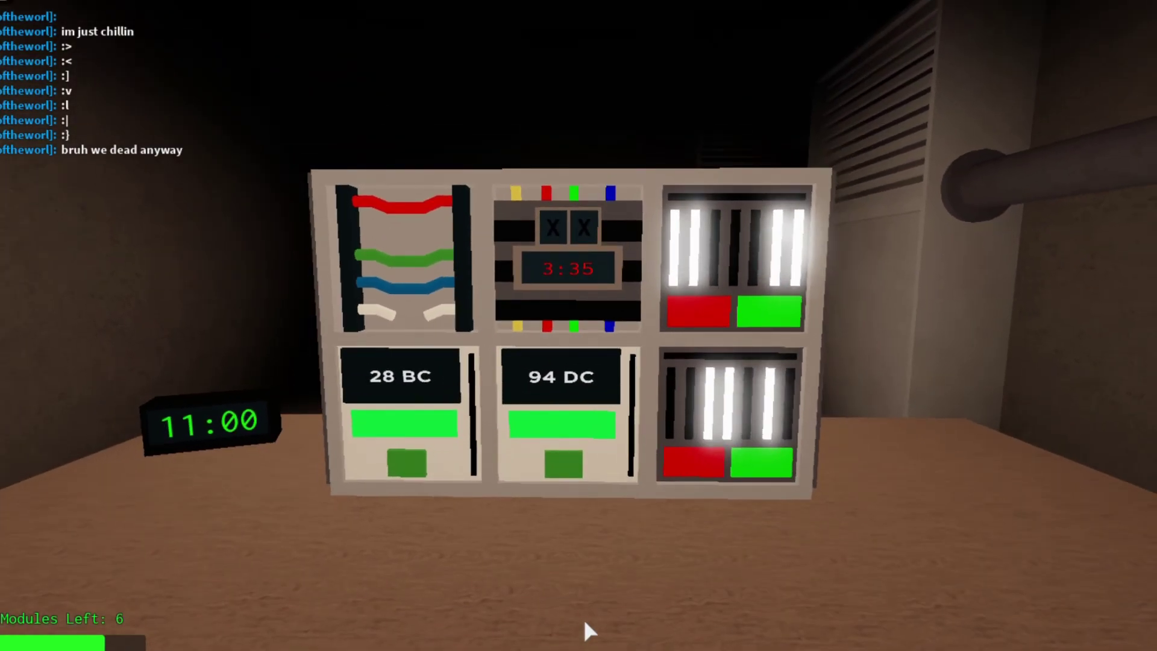
right_click(583, 619)
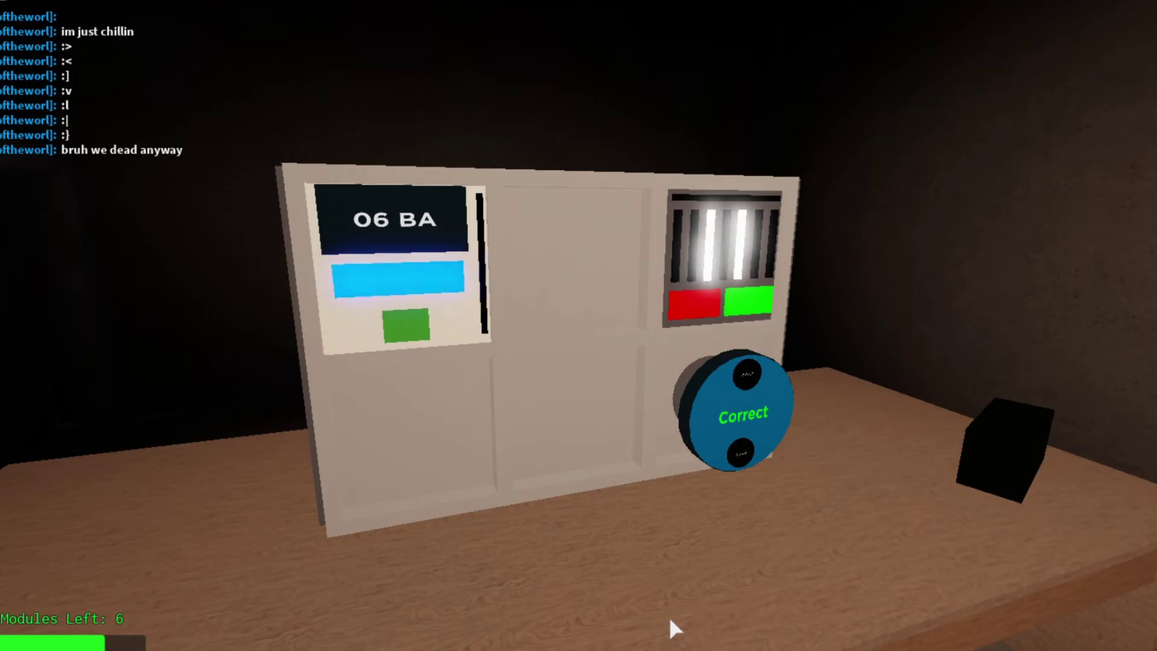
right_click(668, 613)
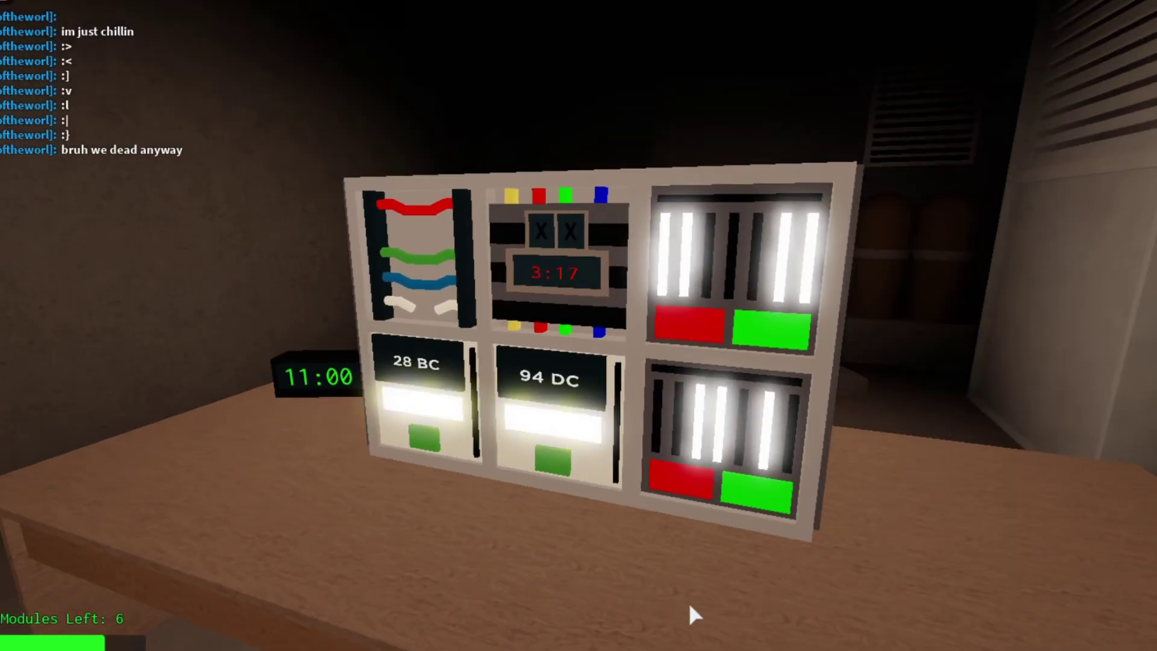
scroll(682, 608, "up", 3)
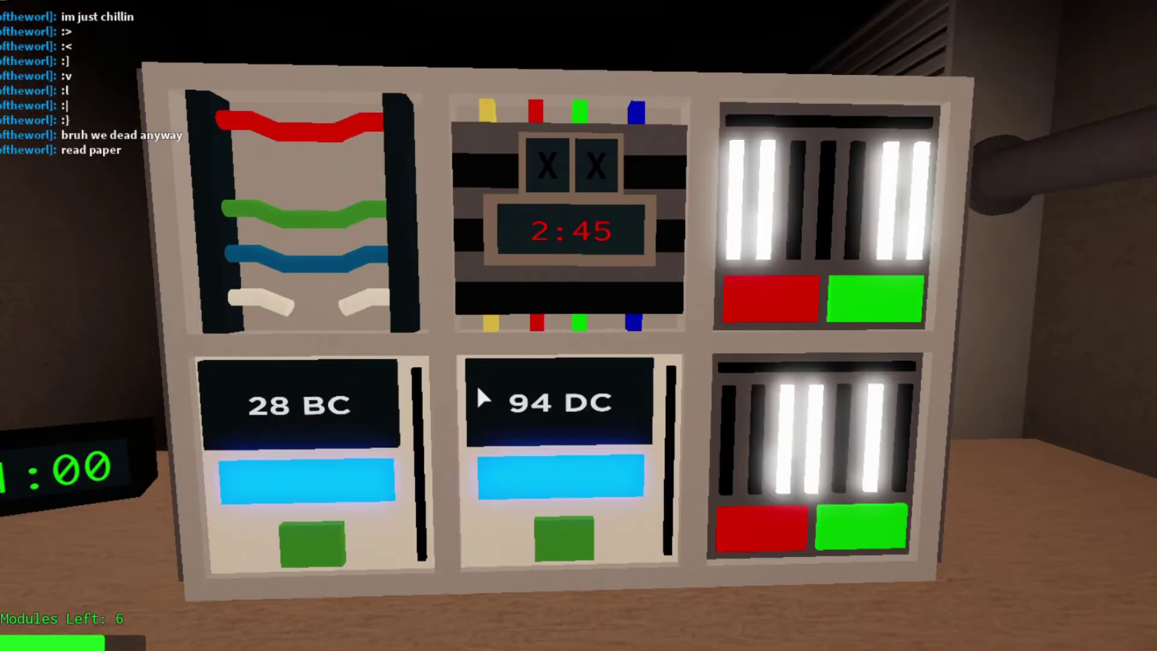
key("d")
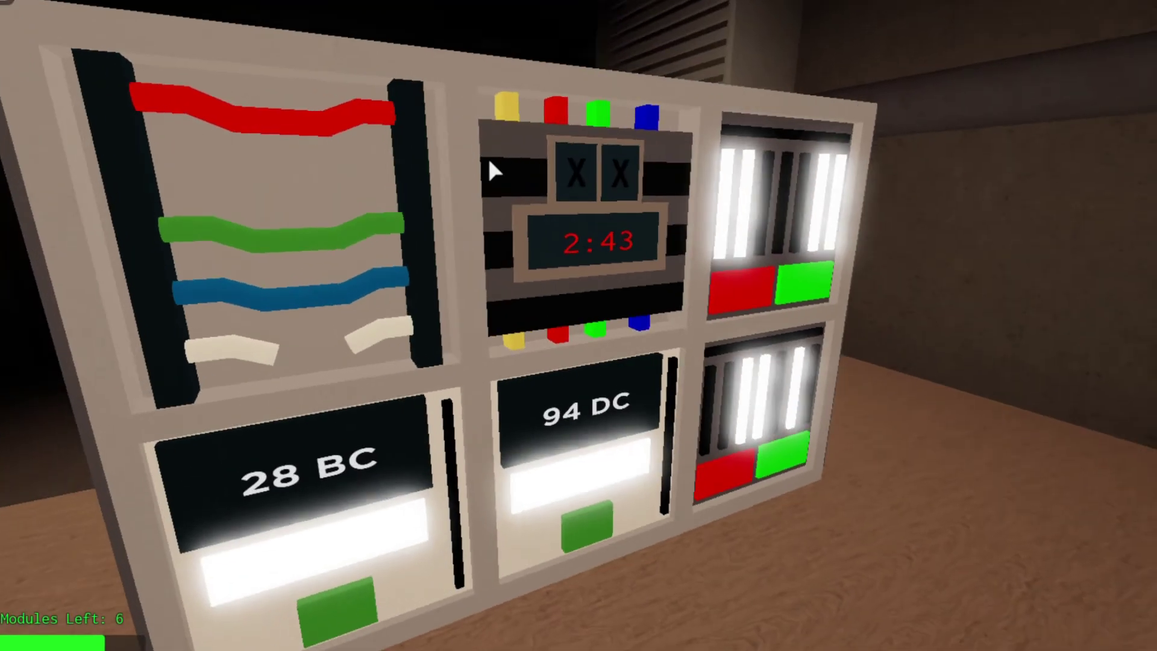
scroll(517, 174, "down", 3)
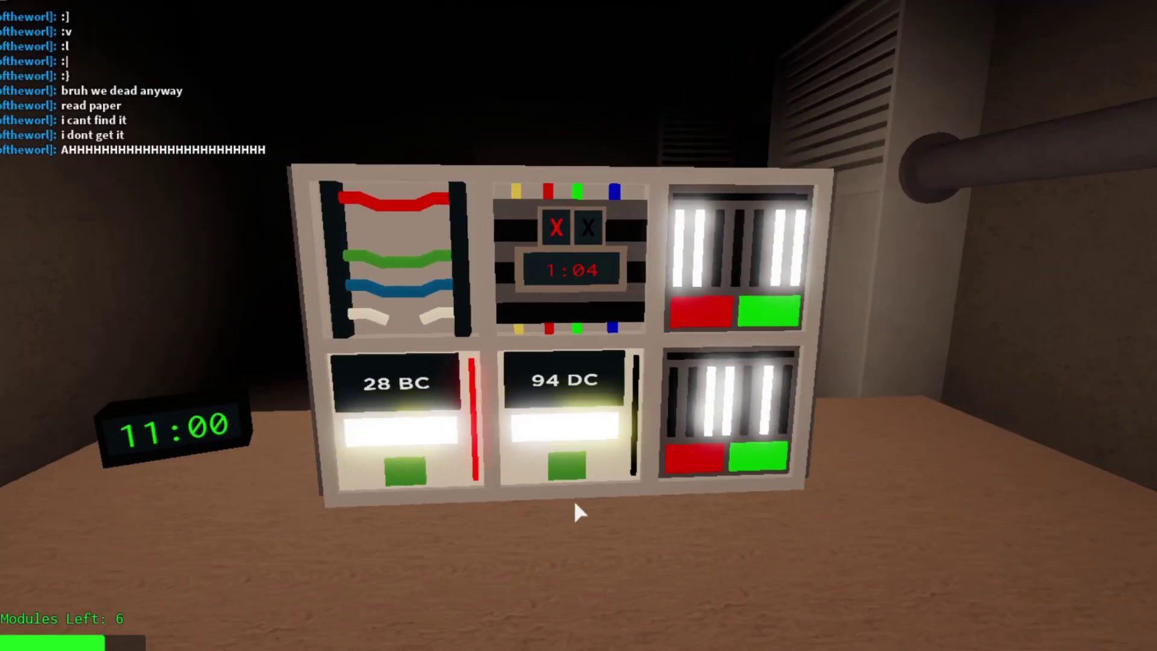
Submit answers on the 94 DC and 28 BC hex modules, orbiting between them
left_click(564, 468)
key("d")
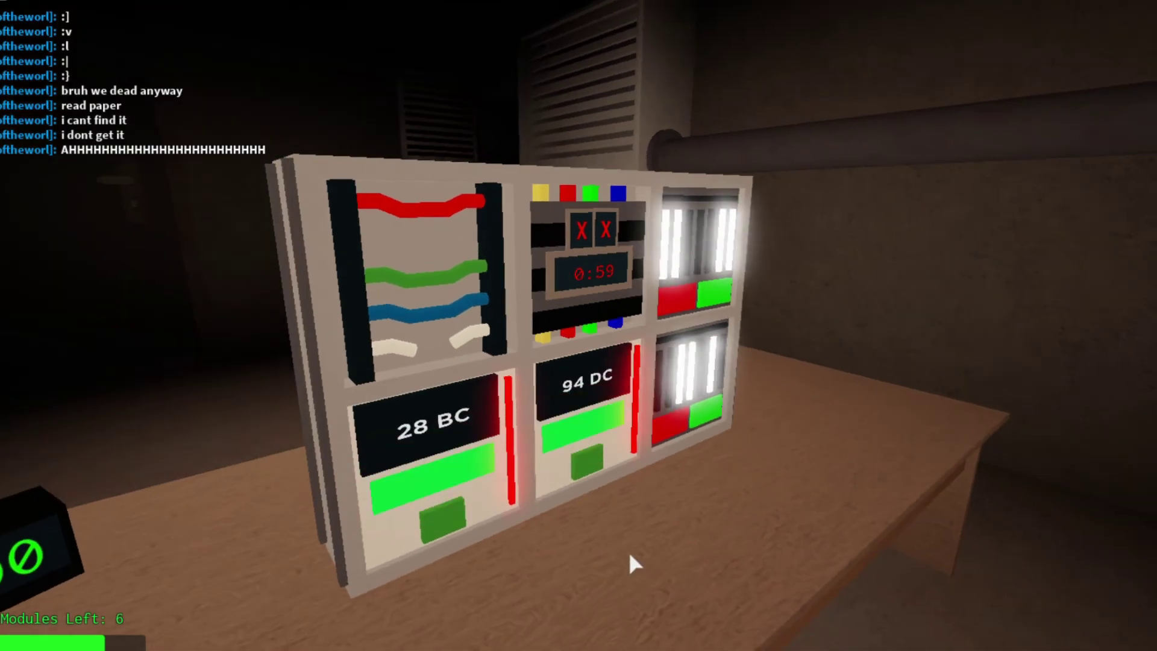
key("d")
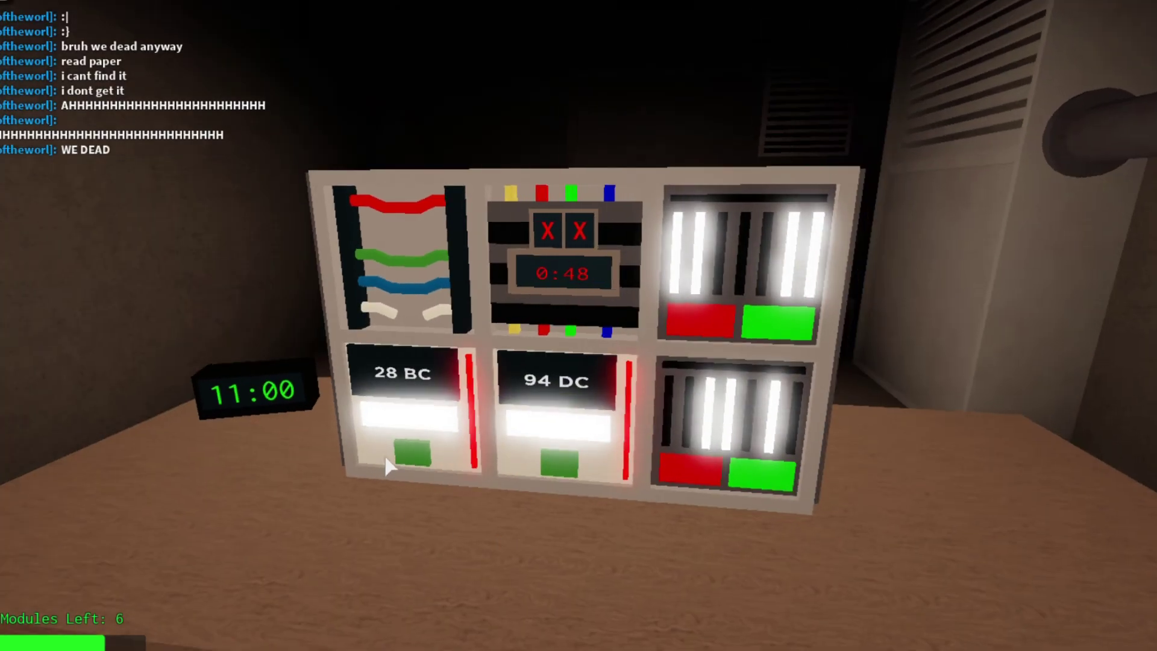
left_click(412, 456)
left_click(411, 458)
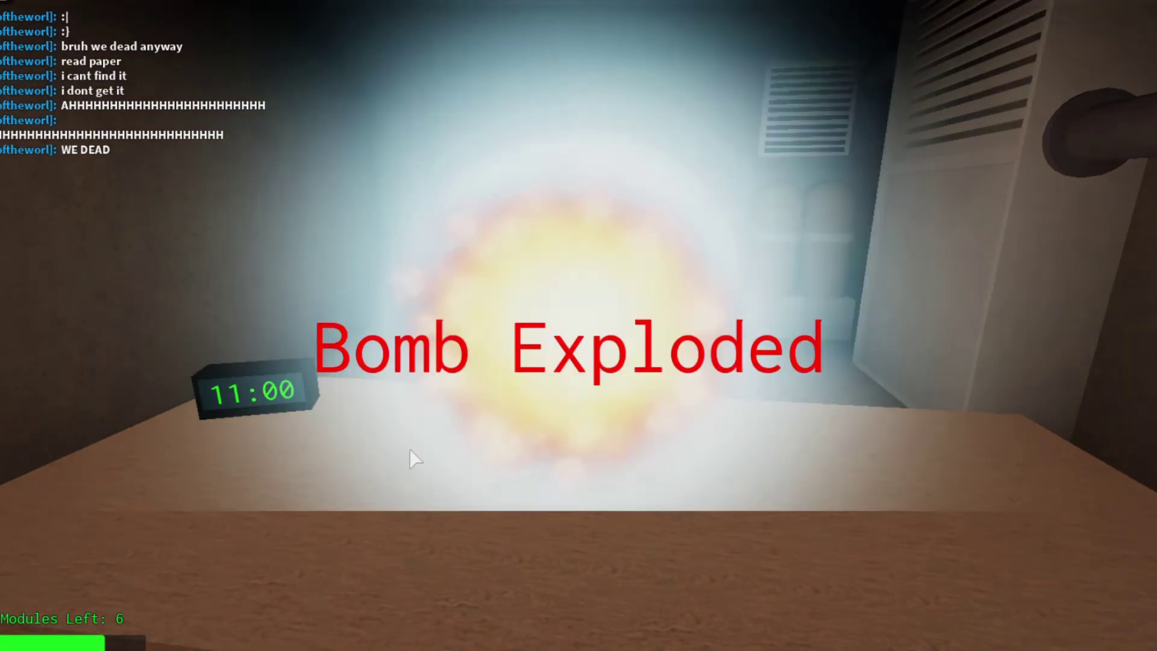